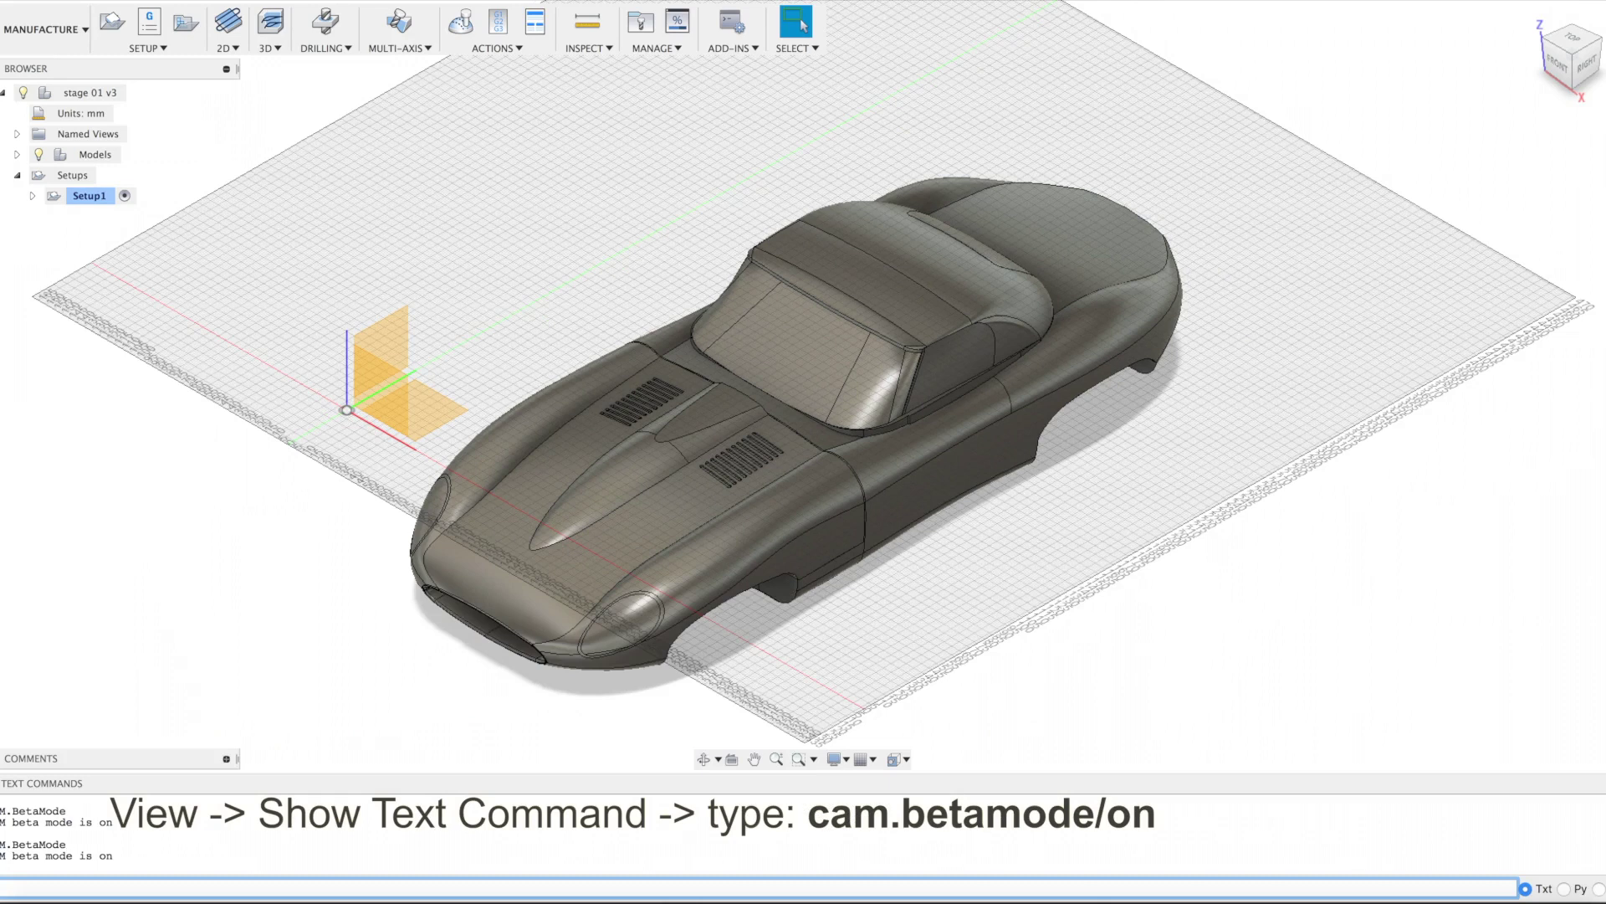
Turn on CAM beta mode with the cam.betamode/on text command.
{"action": "type", "text": "cam.betamode/on"}
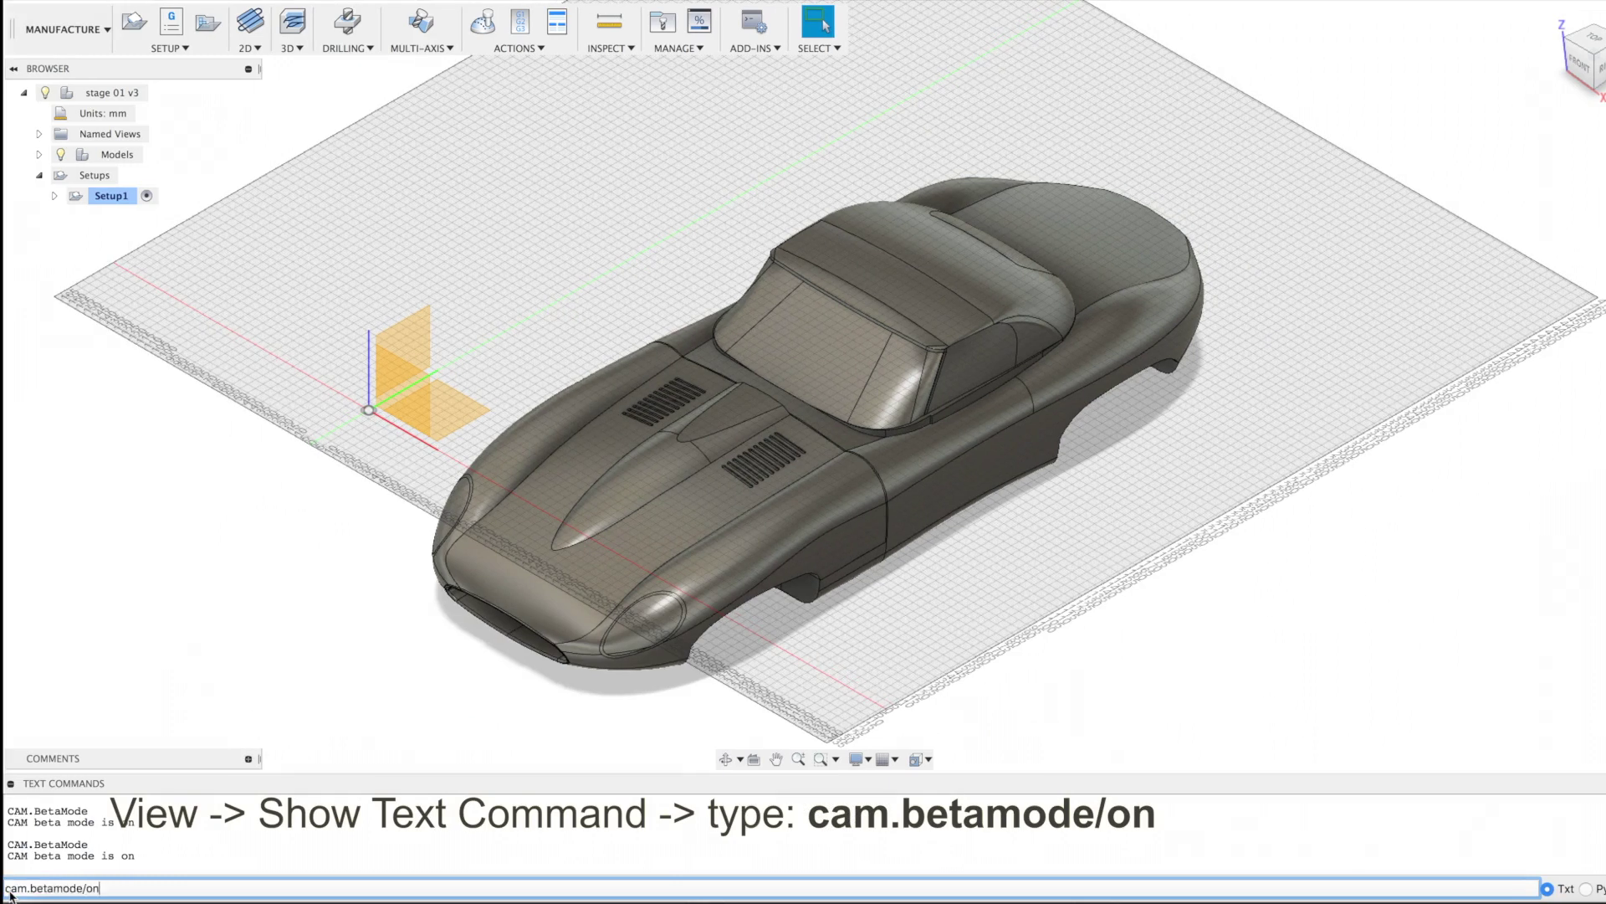
{"action": "key", "text": "Return"}
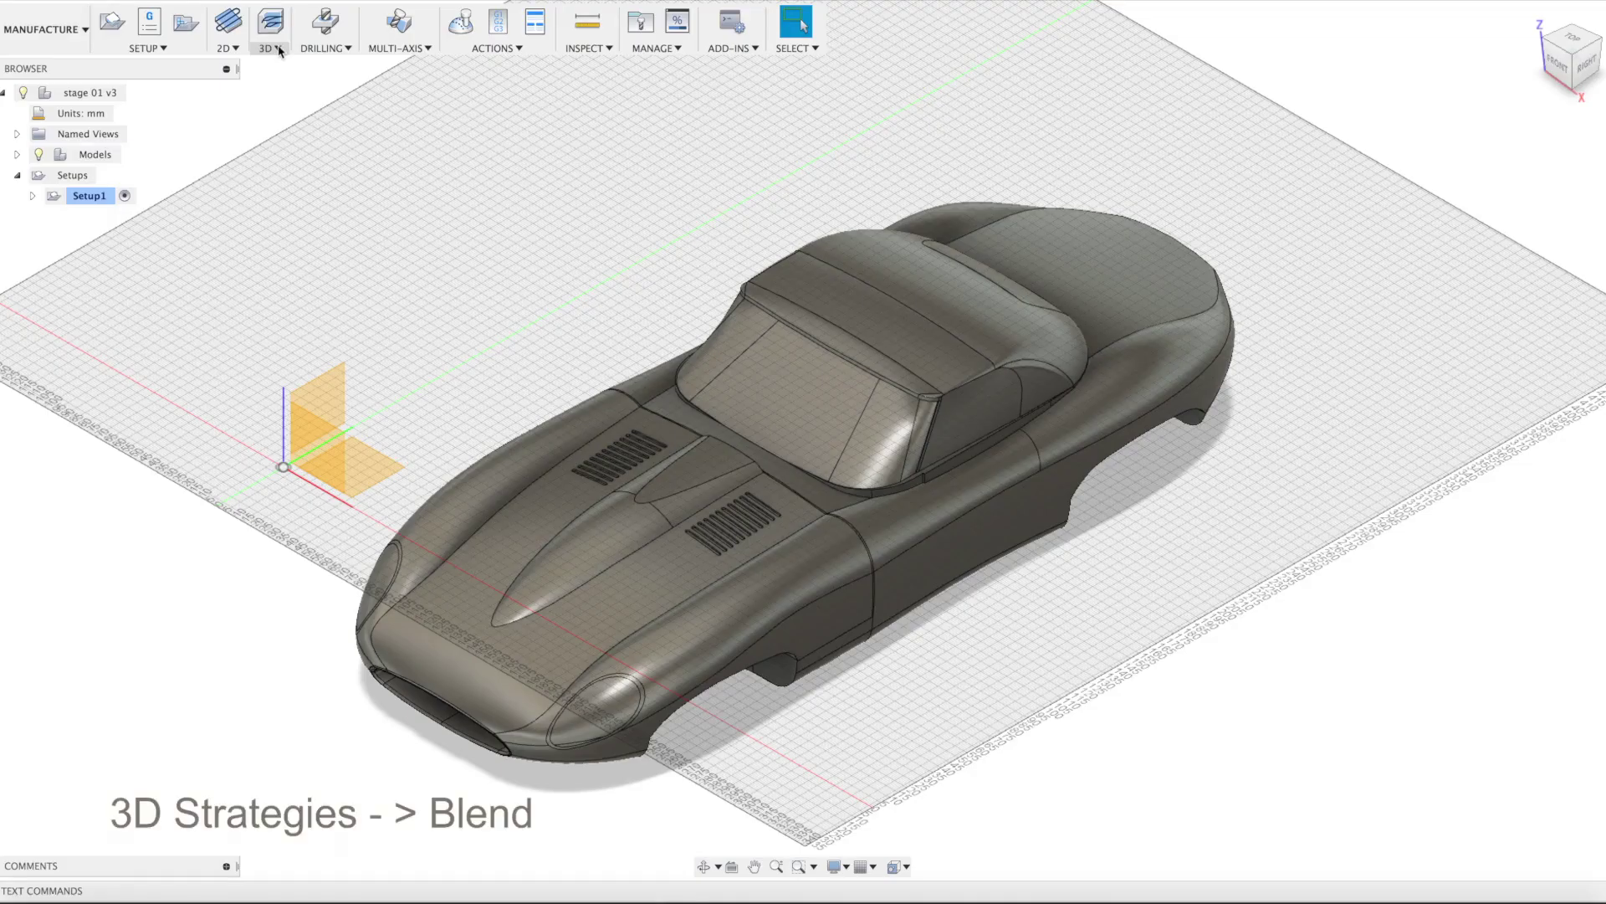
{"action": "left_click", "coordinate": [266, 47]}
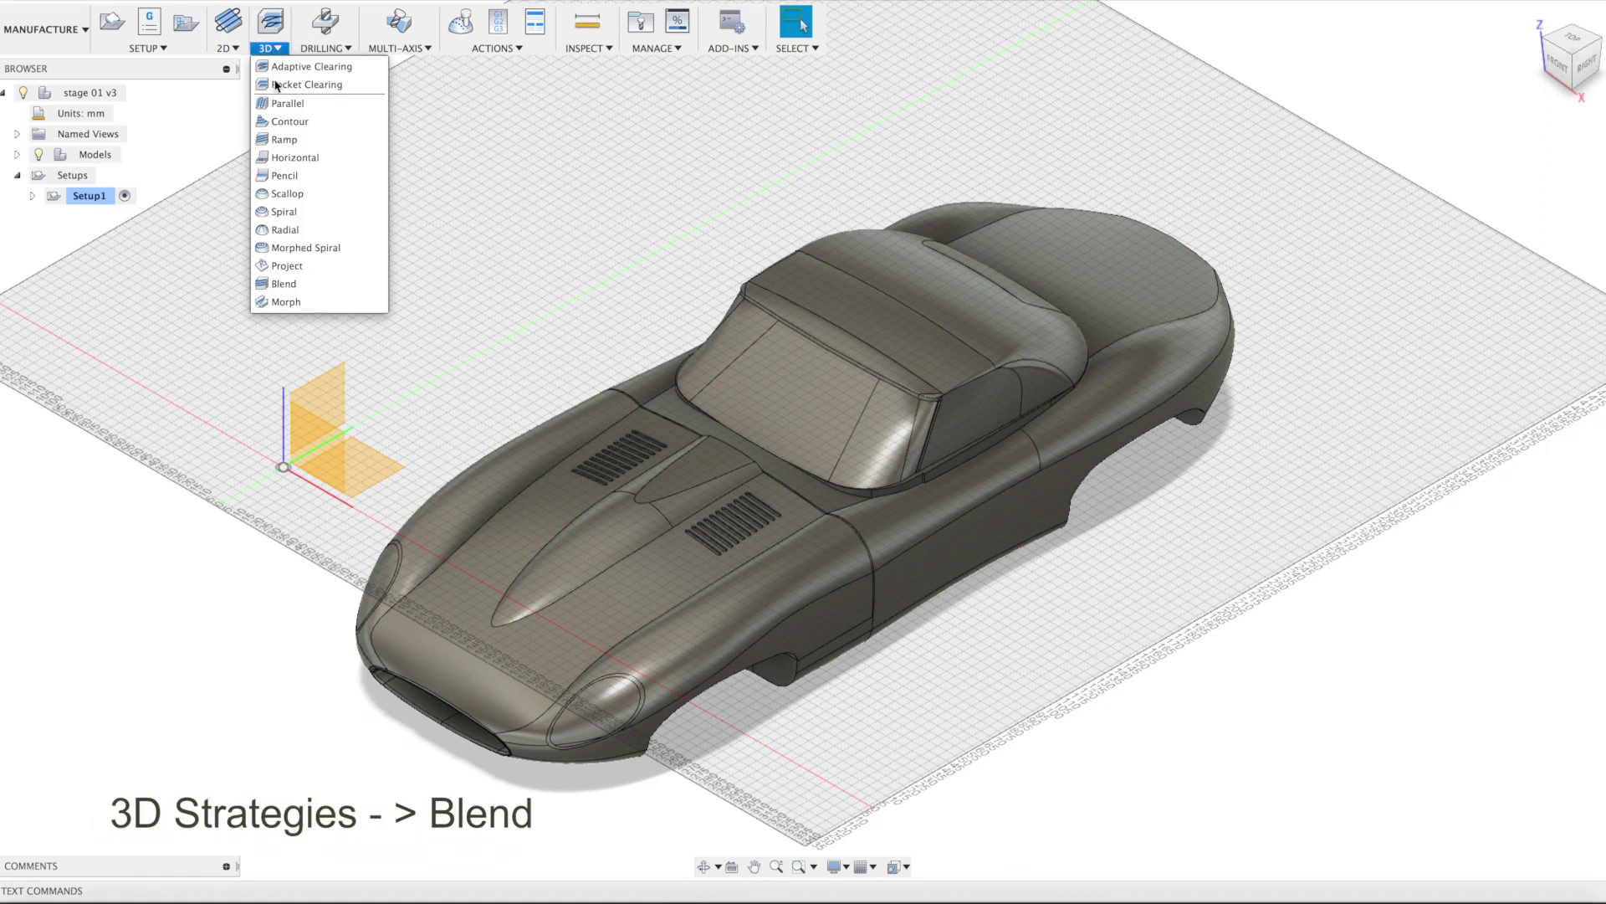
Create a Blend finishing operation using the Ø4 mm ball tool with coolant Disabled.
{"action": "left_click", "coordinate": [281, 284]}
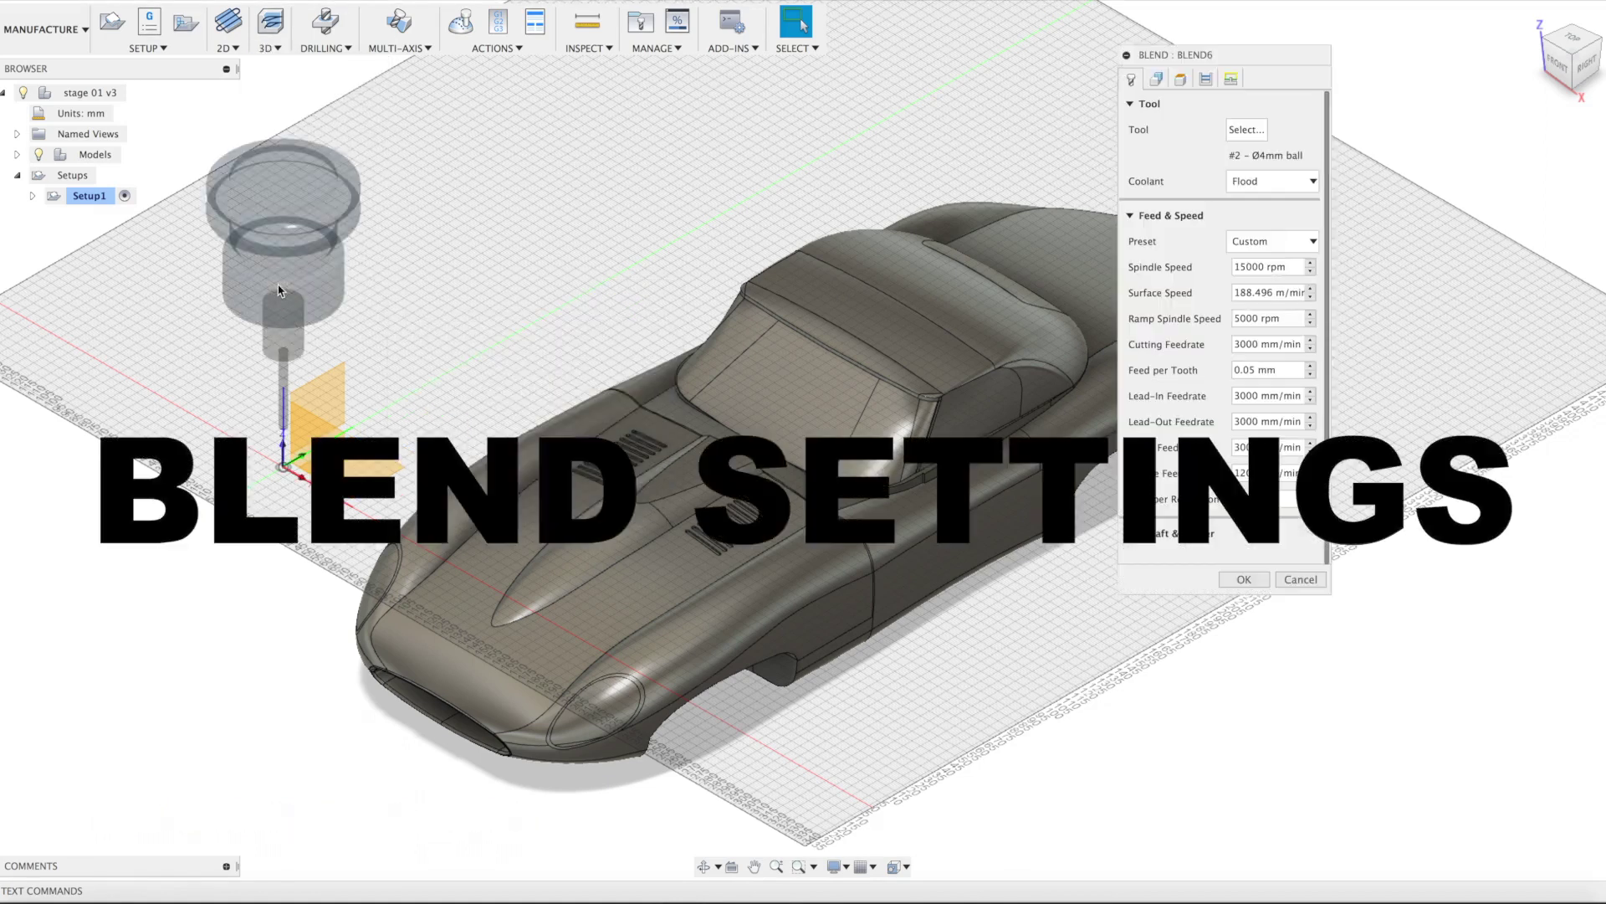
{"action": "left_click", "coordinate": [1246, 130]}
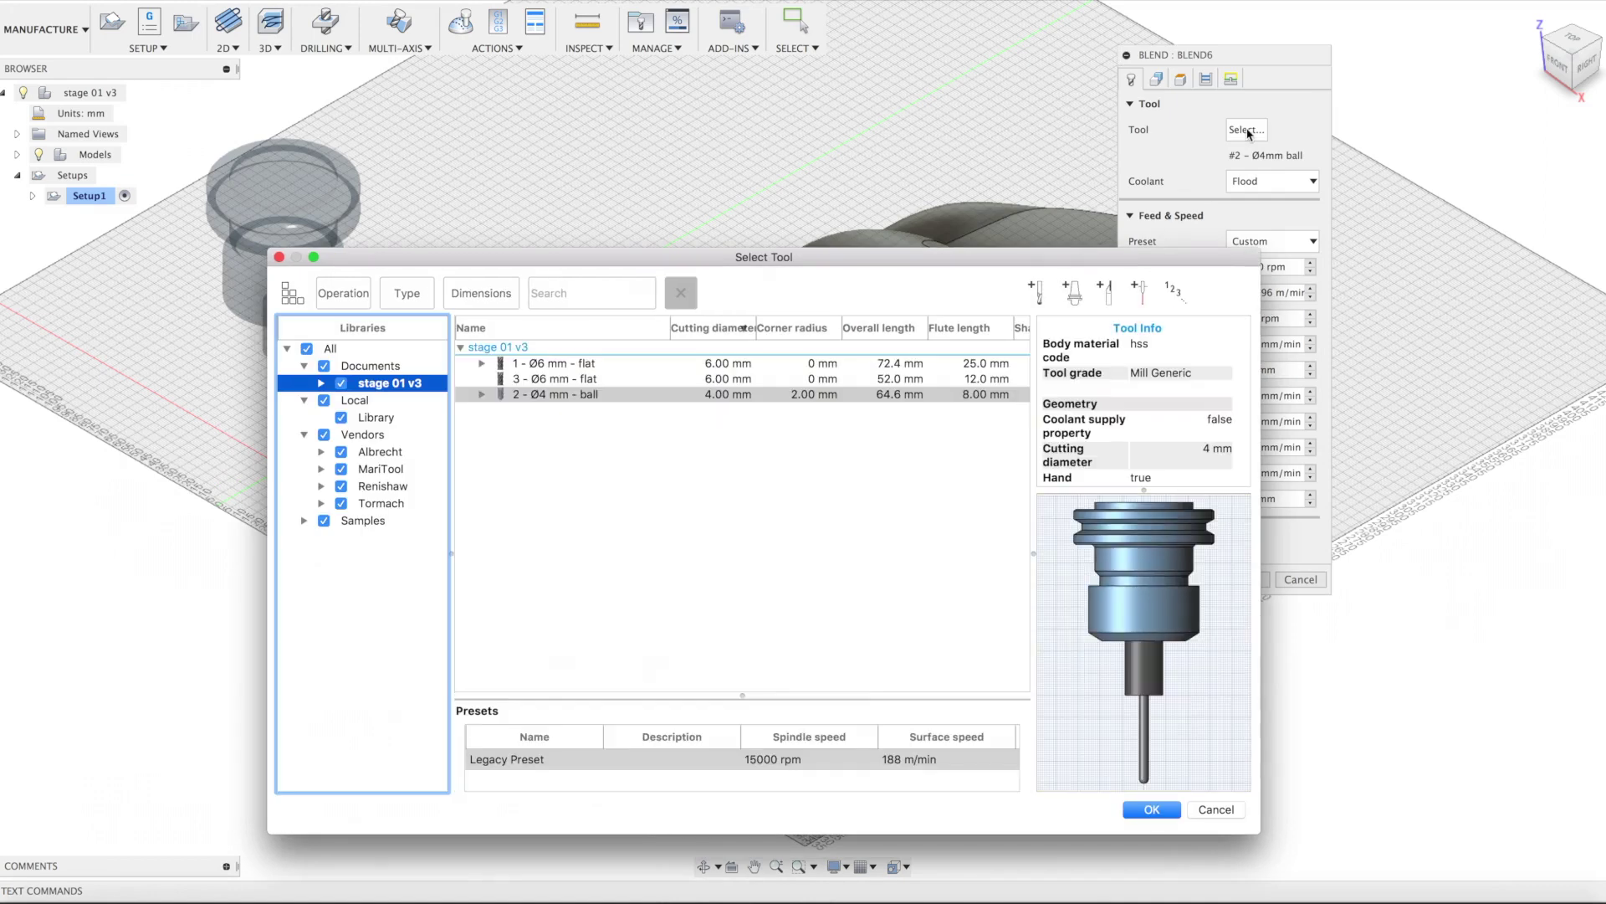
{"action": "key", "text": "Return"}
{"action": "left_click", "coordinate": [1269, 188]}
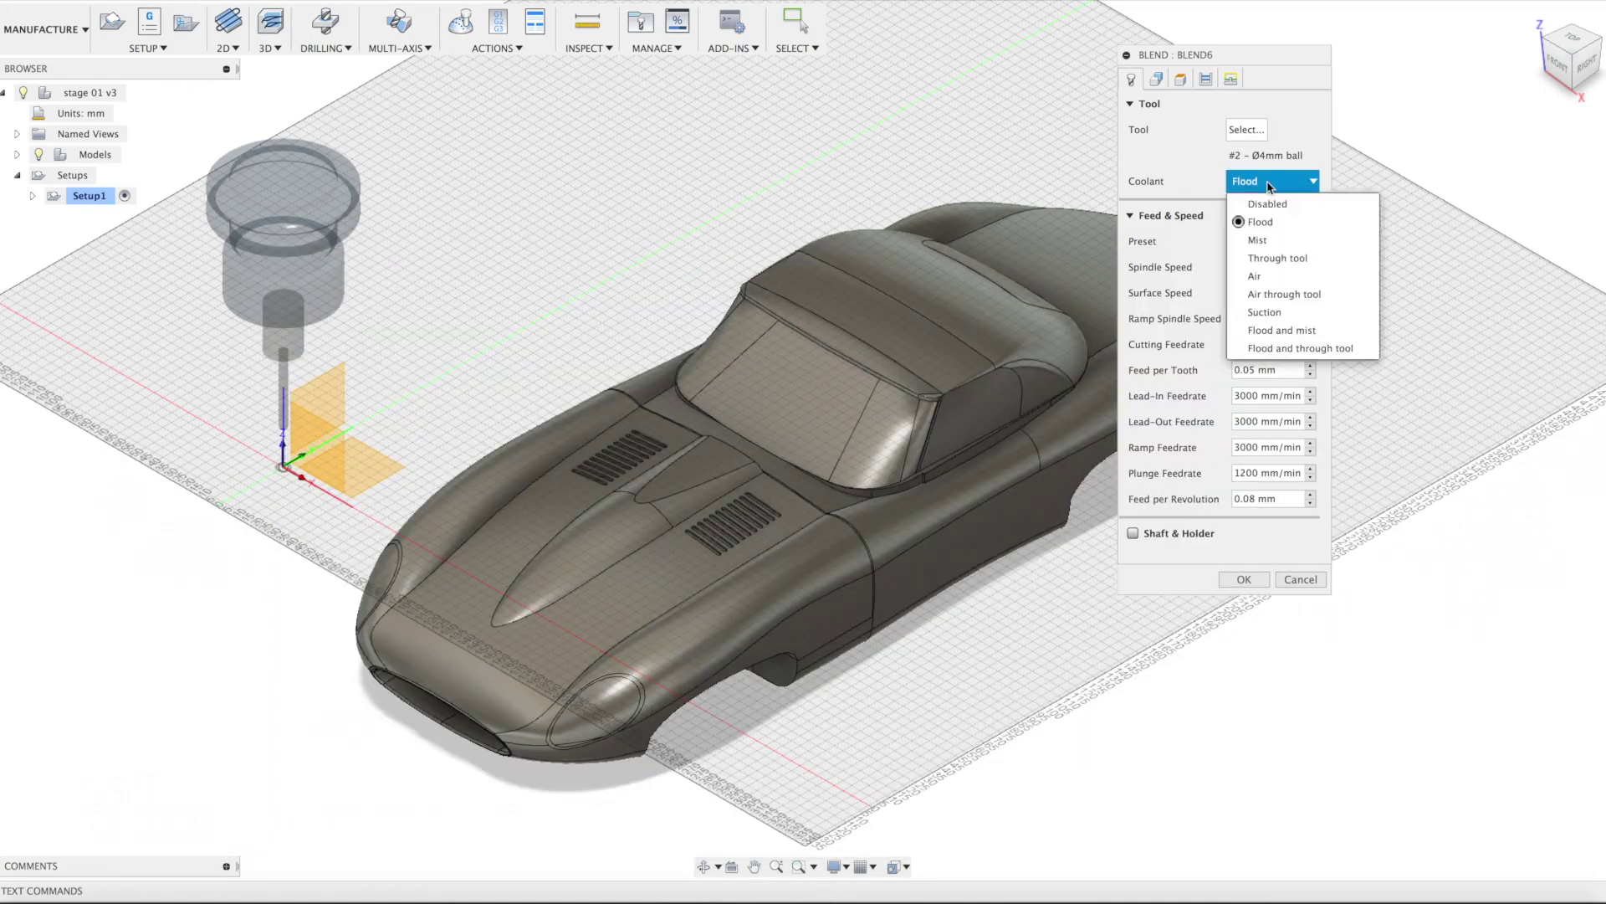
{"action": "left_click", "coordinate": [1270, 209]}
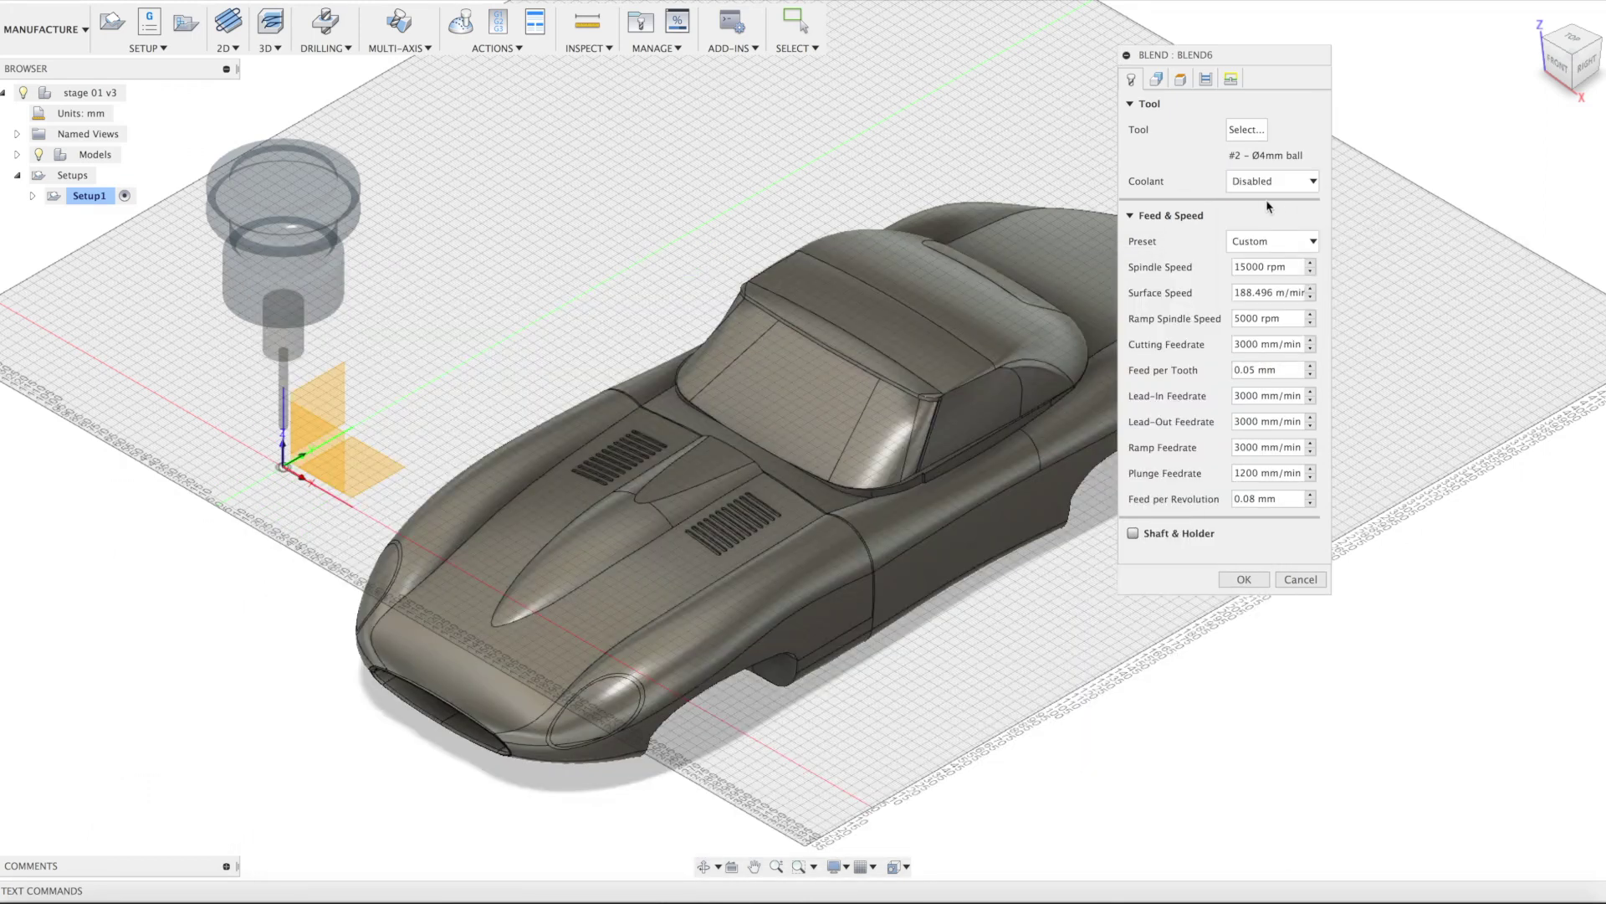
{"action": "left_click", "coordinate": [1157, 79]}
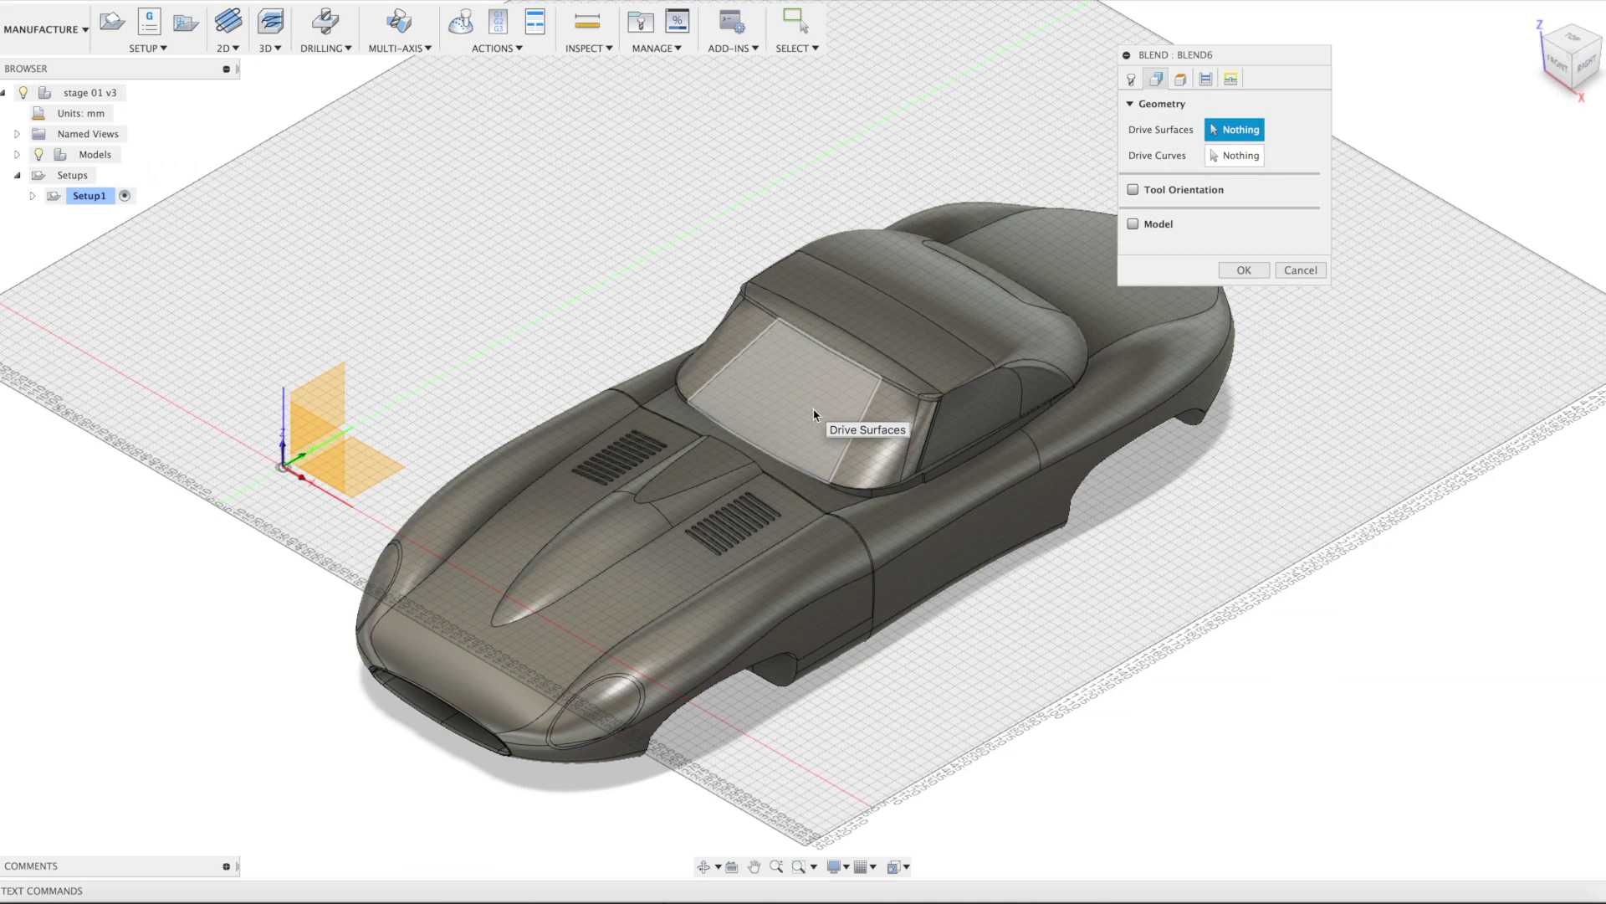
Select the five windshield faces as the Blend drive surfaces.
{"action": "left_click", "coordinate": [814, 413]}
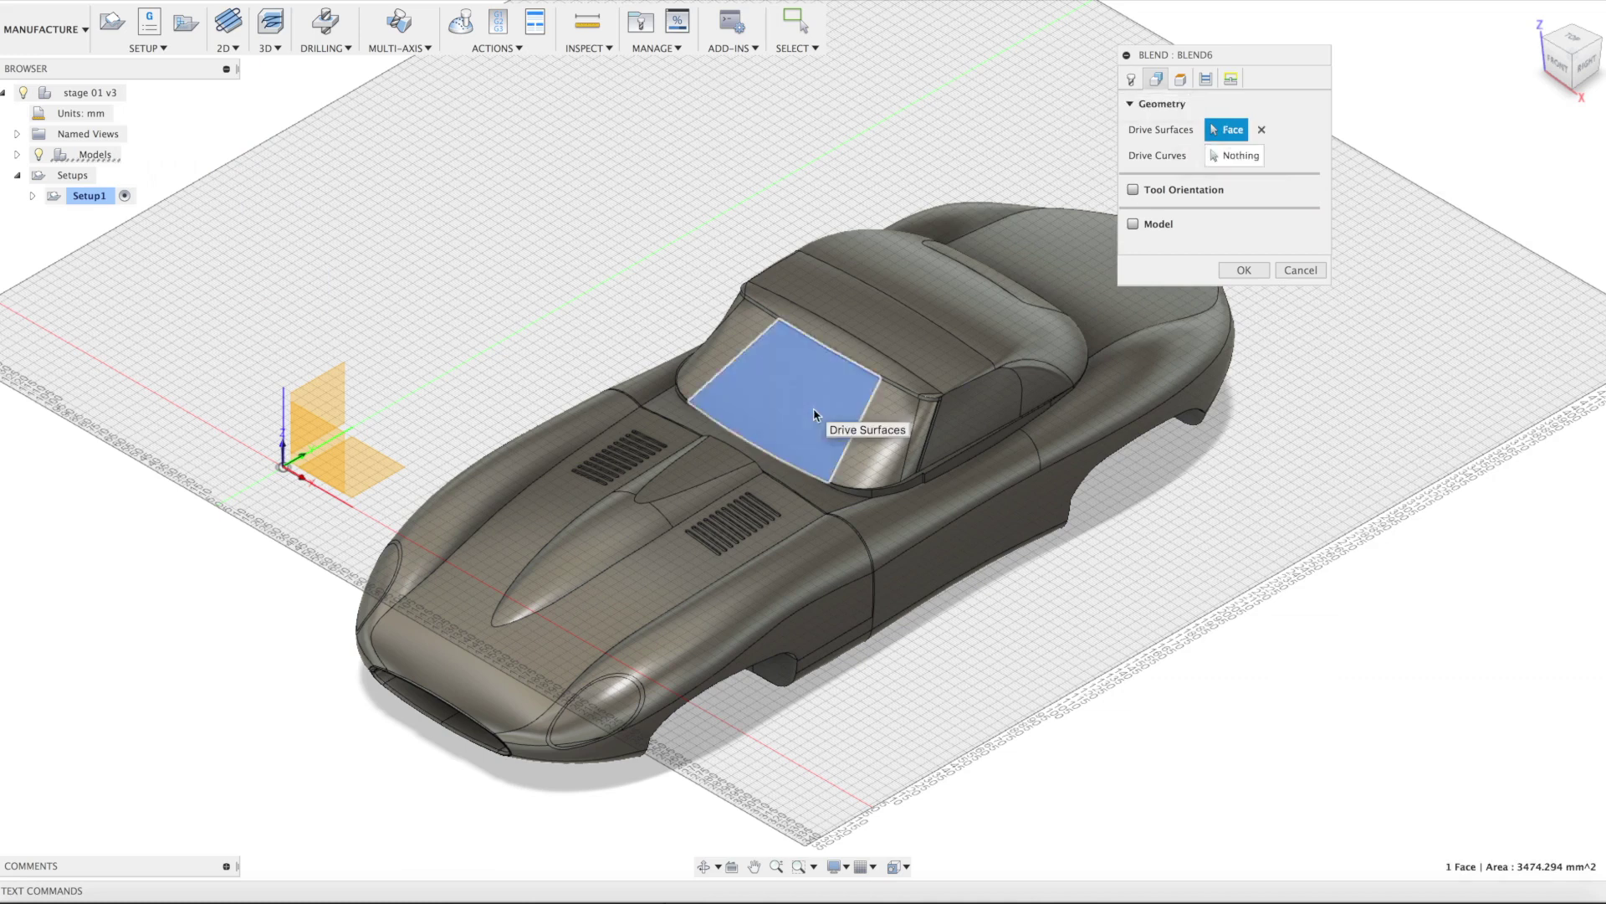
{"action": "left_click", "coordinate": [877, 408]}
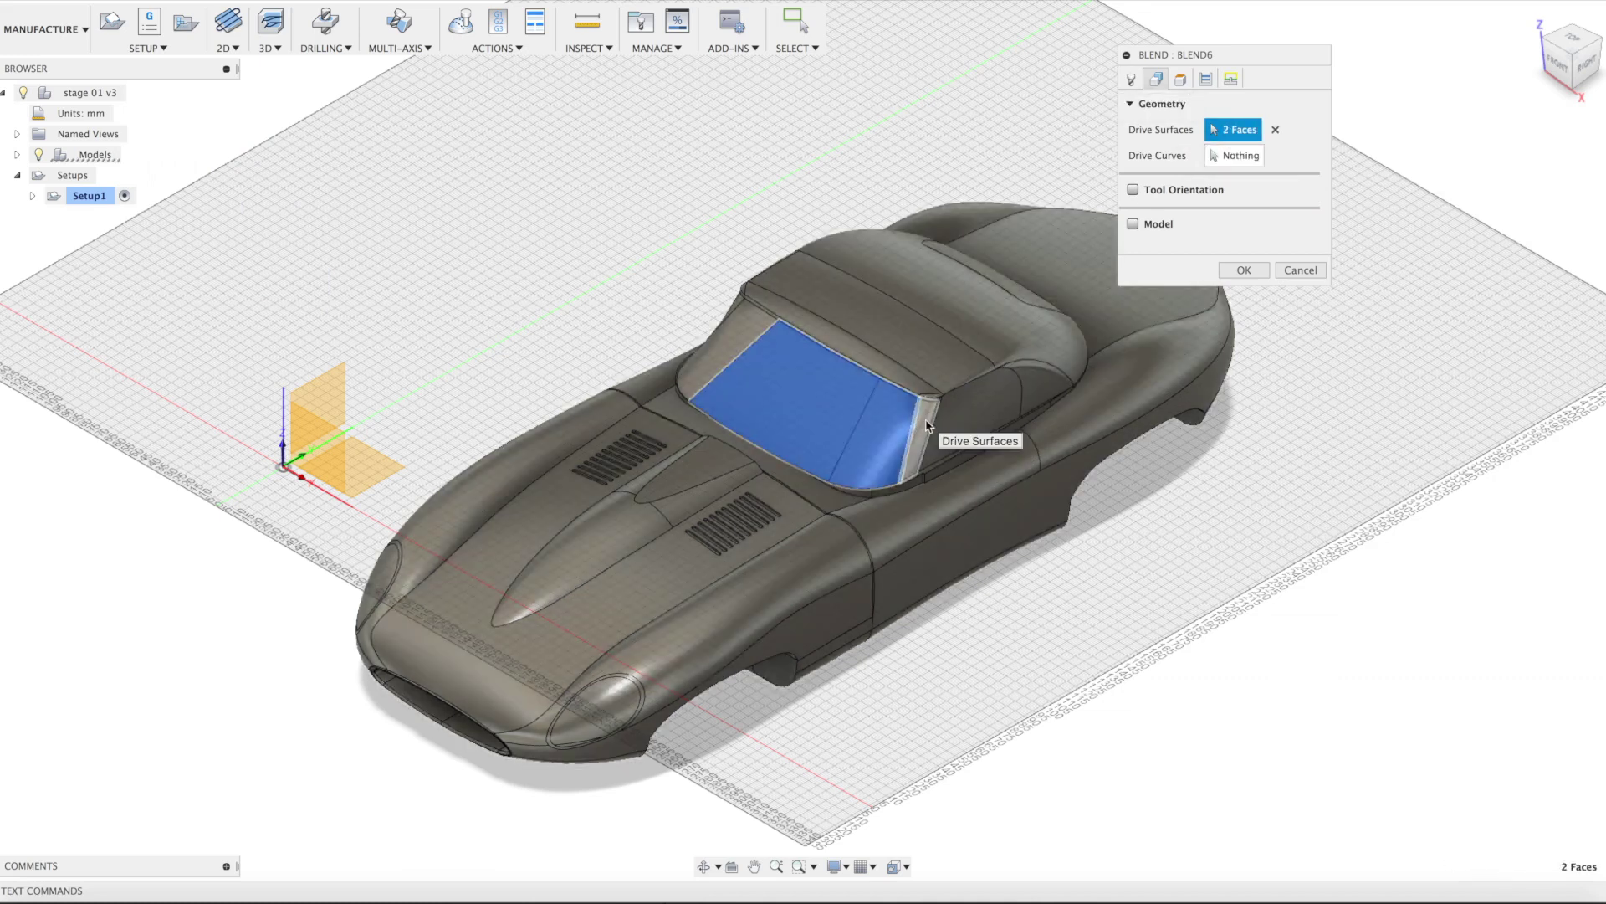
{"action": "left_click", "coordinate": [927, 425]}
{"action": "left_click", "coordinate": [729, 360]}
{"action": "scroll", "coordinate": [837, 284], "scroll_direction": "up", "scroll_amount": 5}
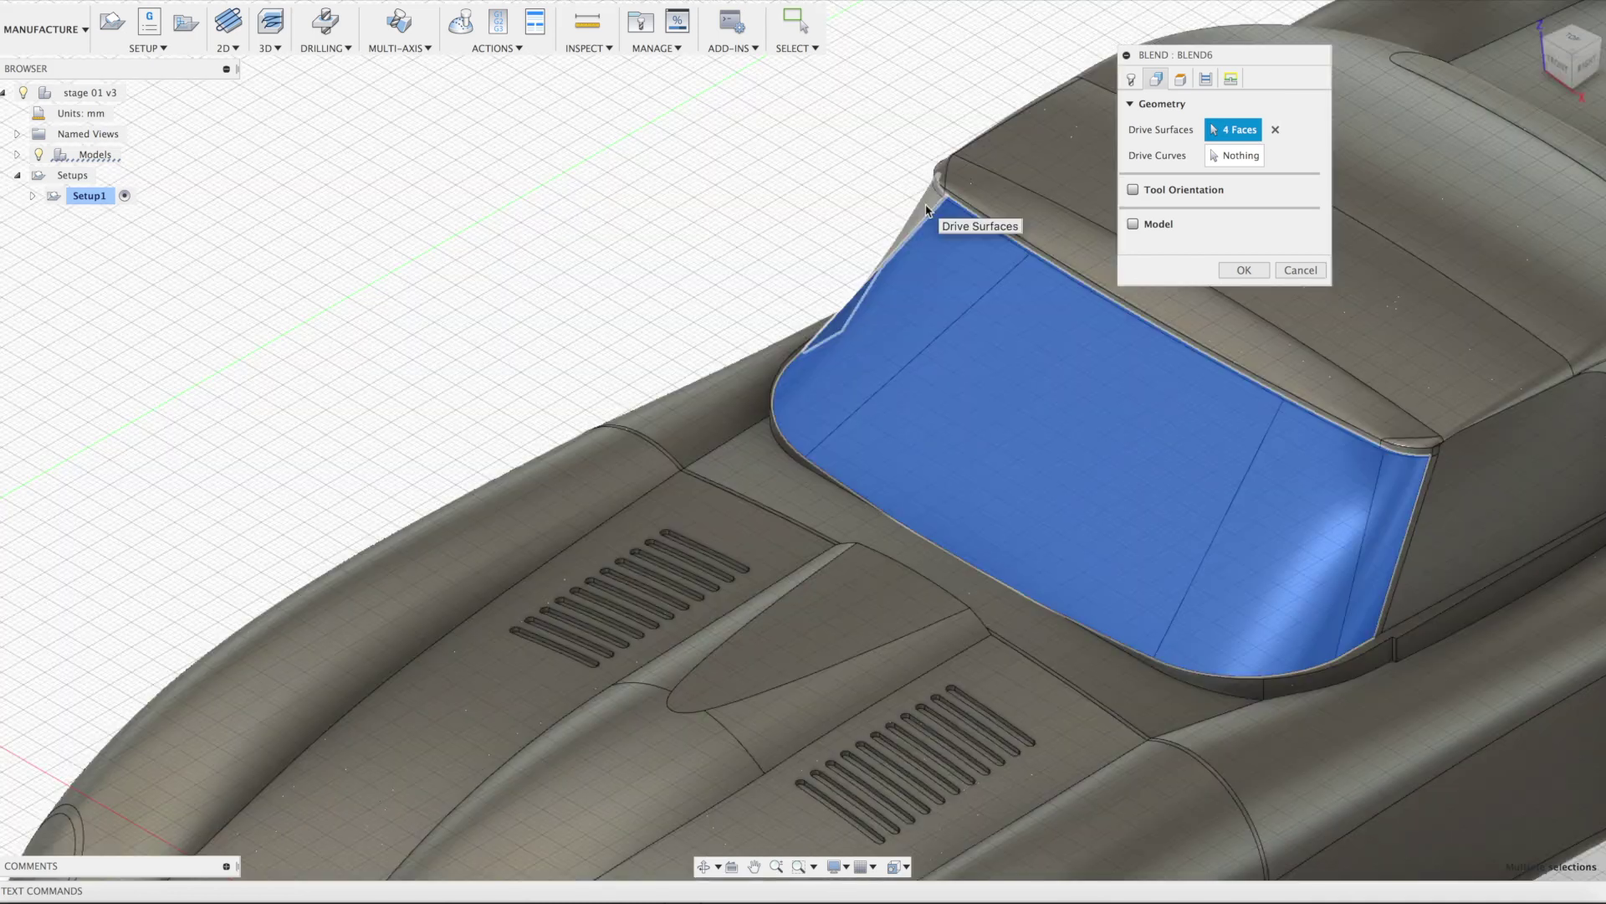
{"action": "left_click", "coordinate": [927, 211]}
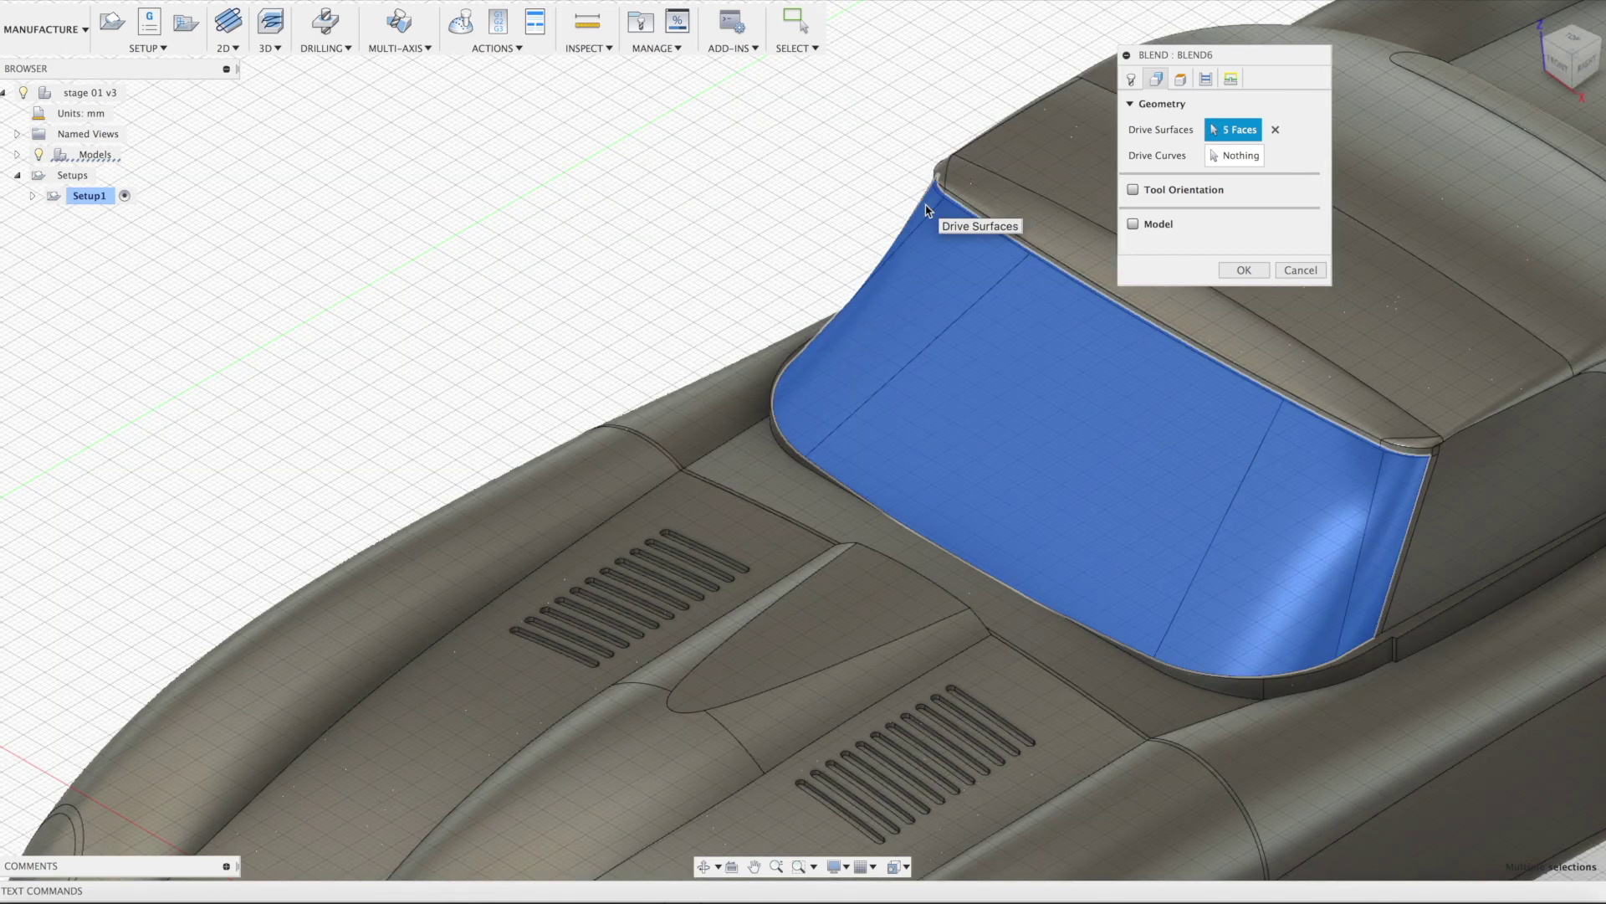
Chain the windshield's top and bottom edges as two drive-curve chains.
{"action": "left_click", "coordinate": [1252, 159]}
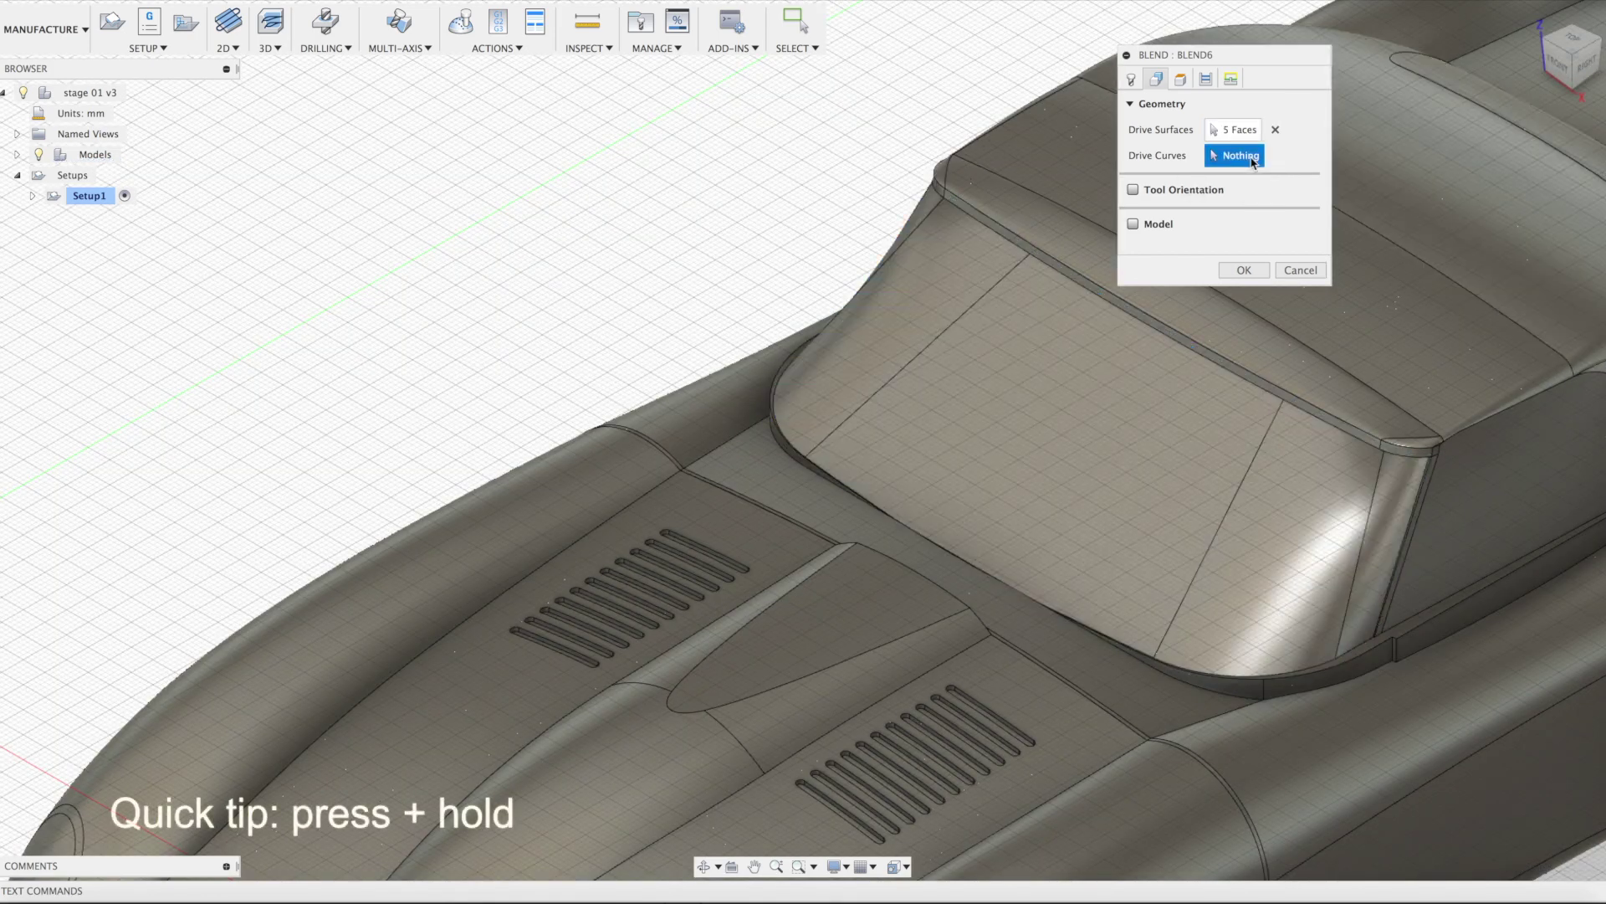
{"action": "scroll", "coordinate": [859, 448], "scroll_direction": "up", "scroll_amount": 5}
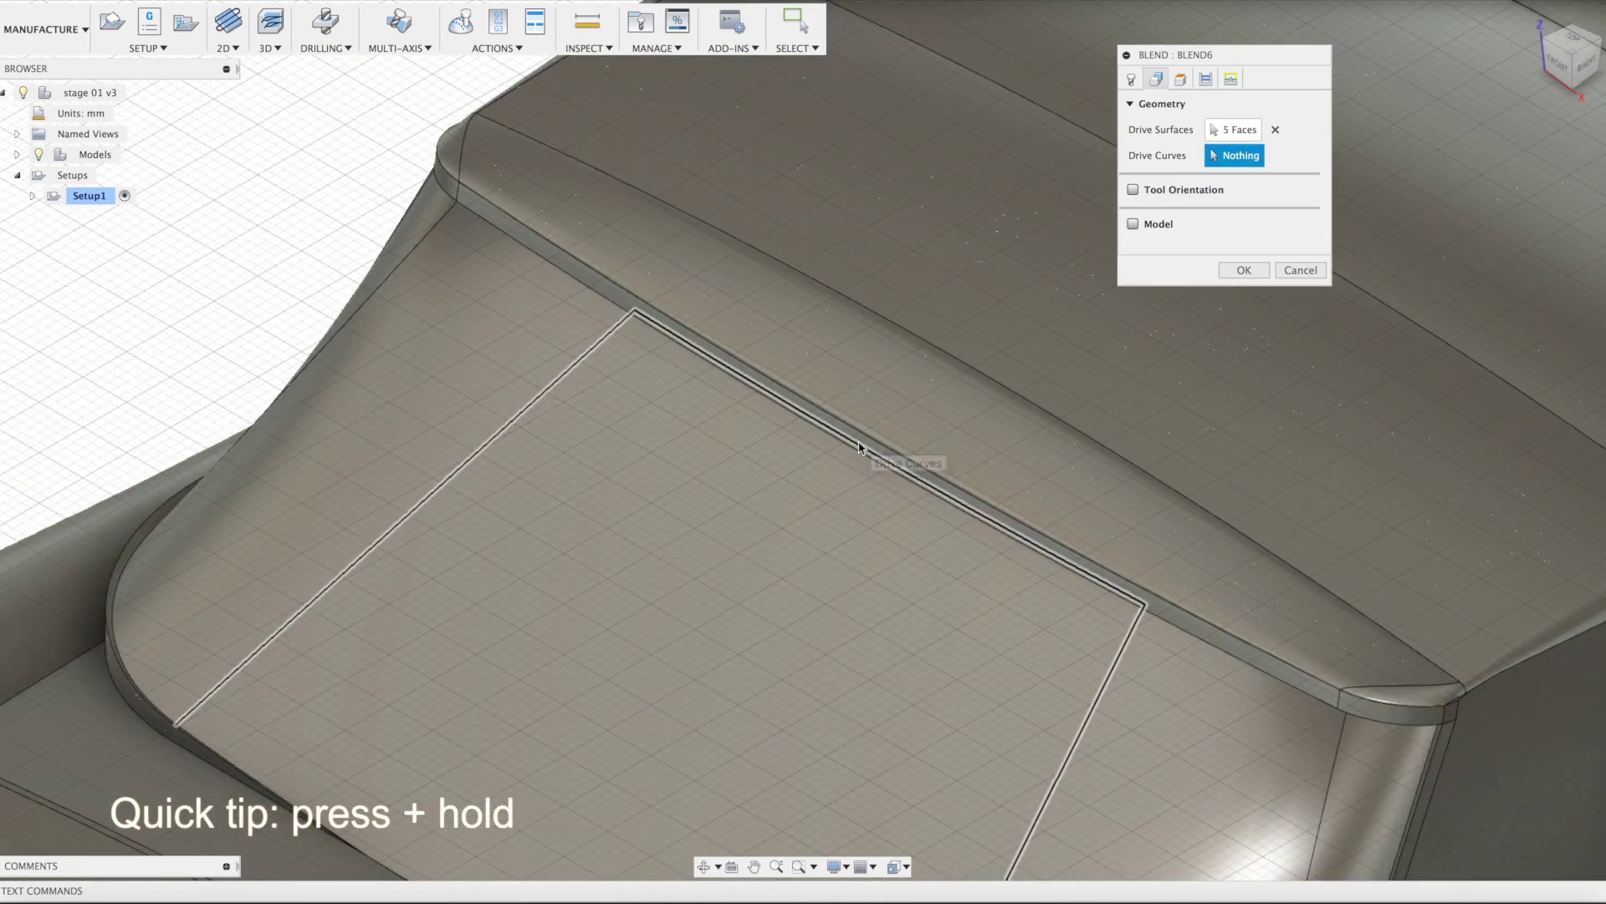
{"action": "left_click", "coordinate": [860, 448]}
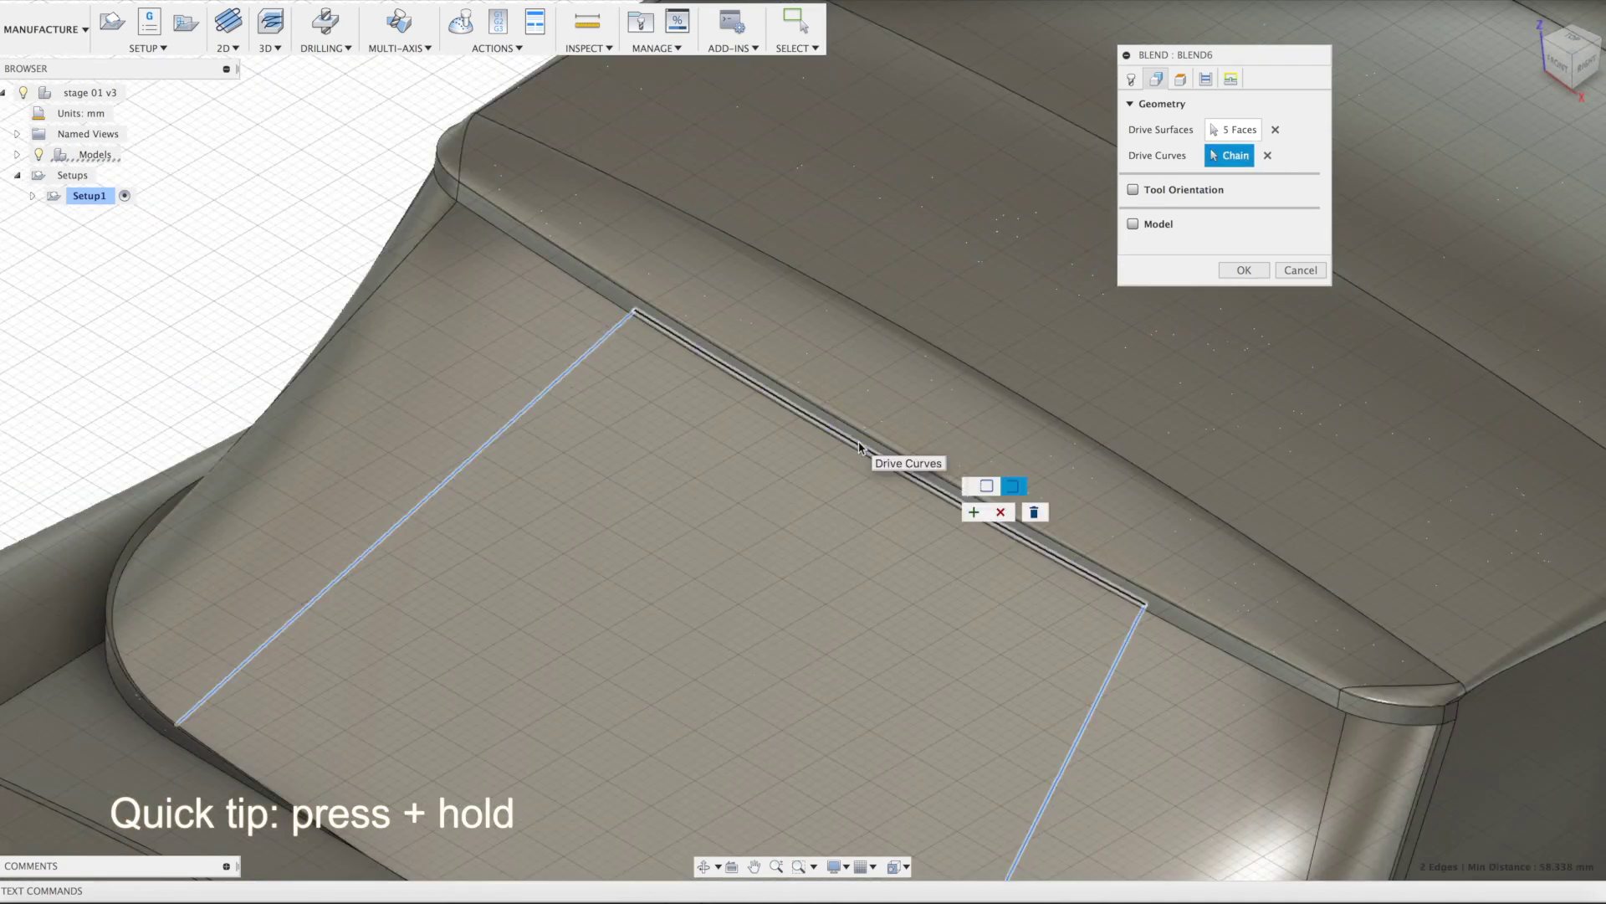
{"action": "left_click", "coordinate": [655, 325]}
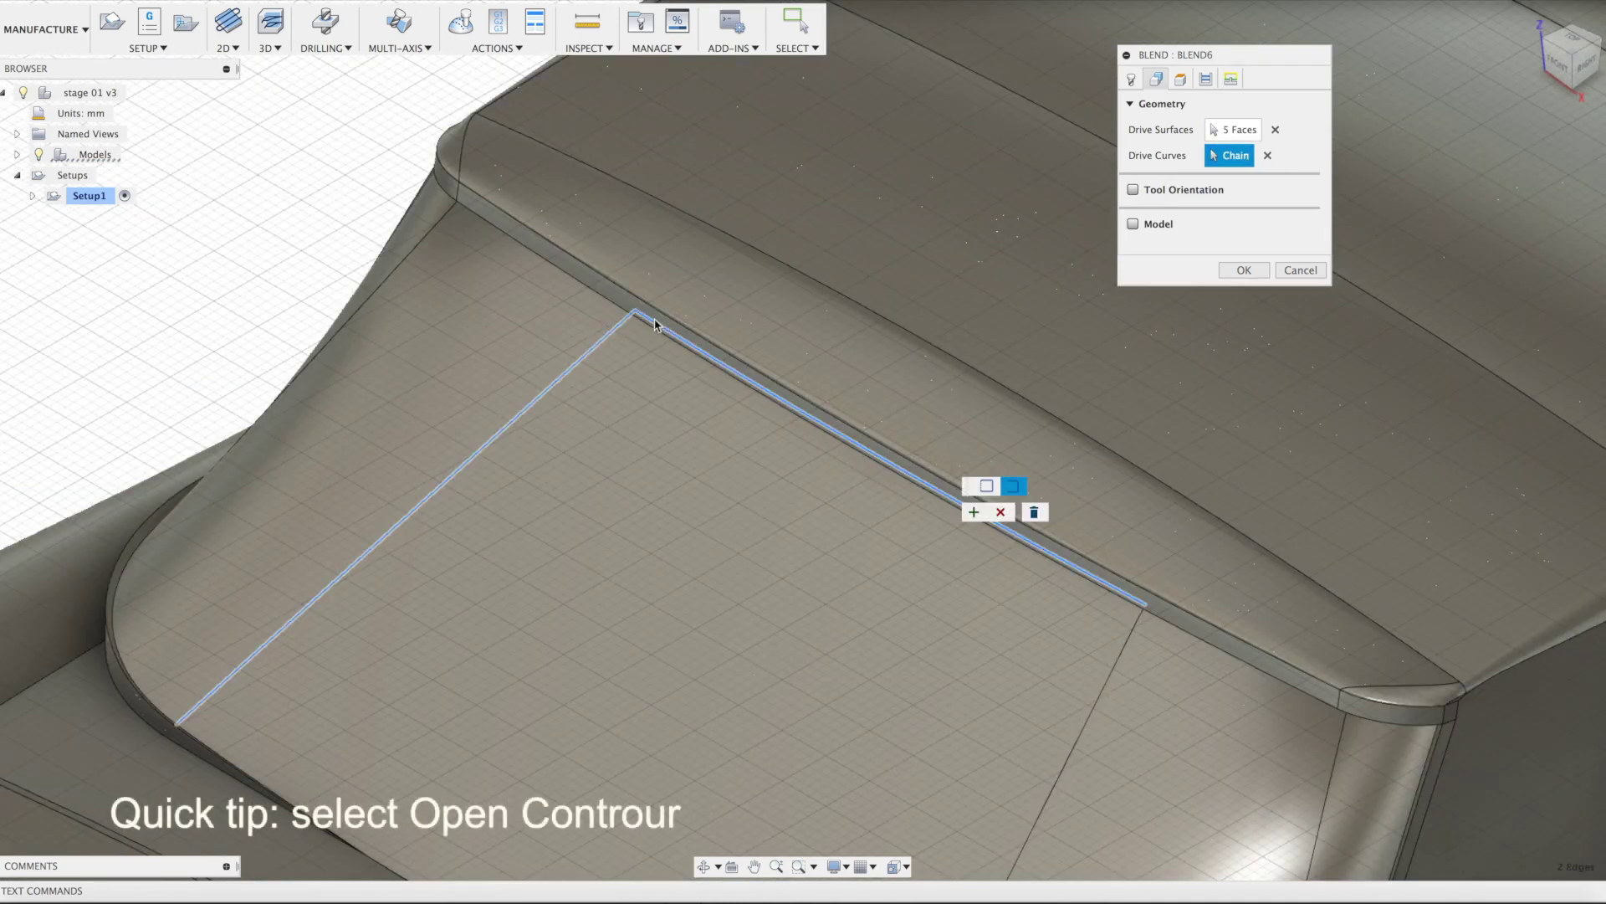
{"action": "left_click", "coordinate": [1221, 647], "text": "shift"}
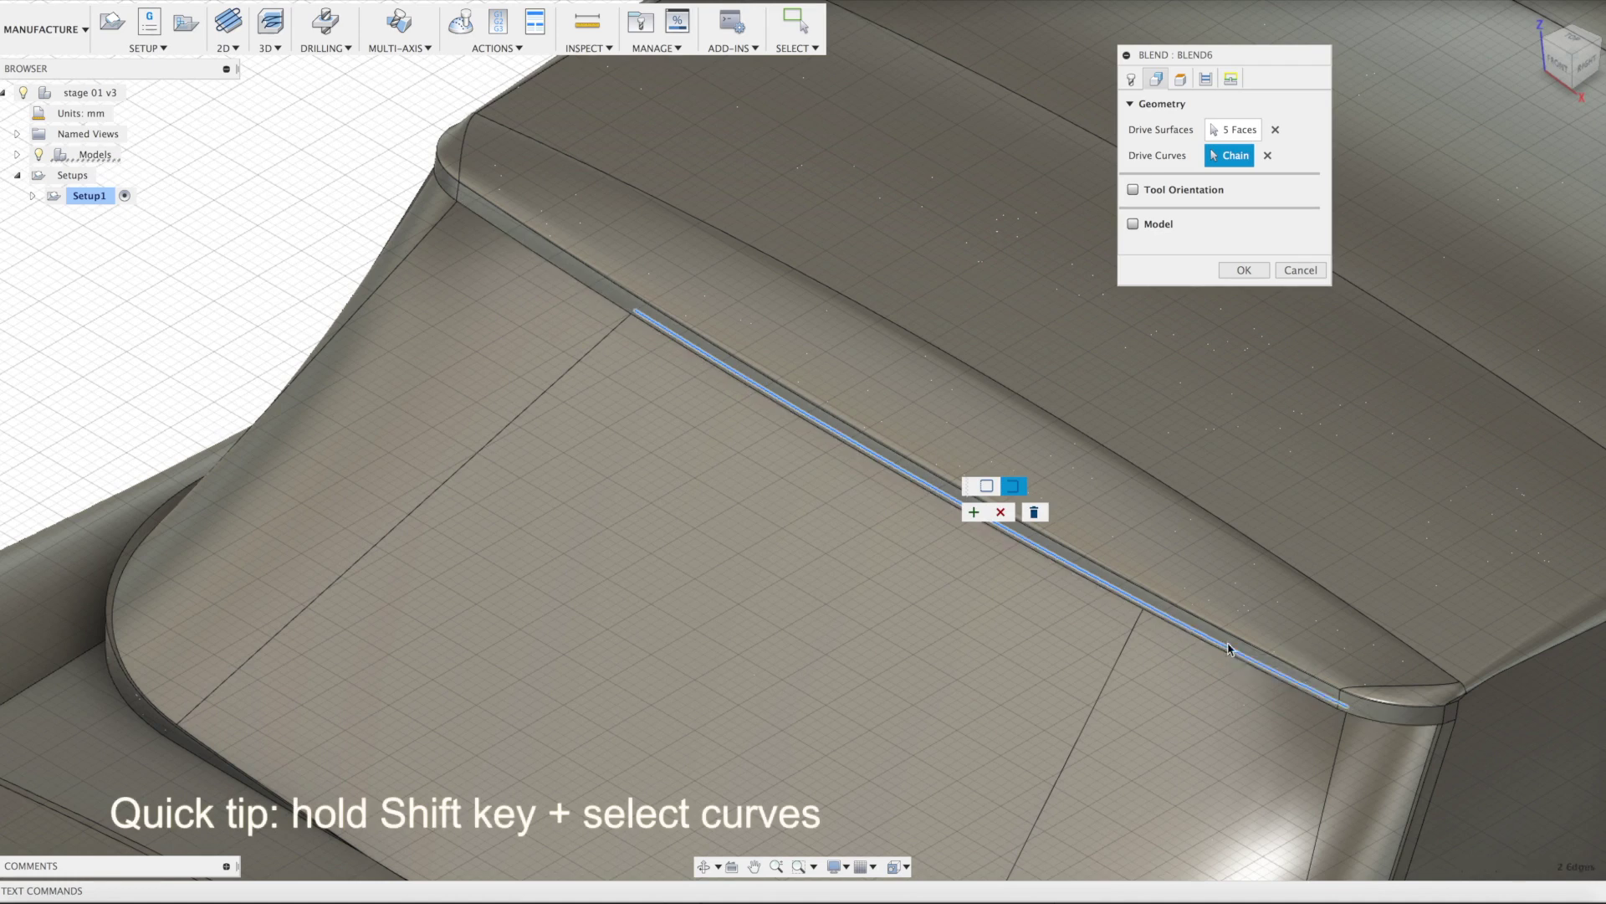
{"action": "left_click", "coordinate": [1370, 716], "text": "shift"}
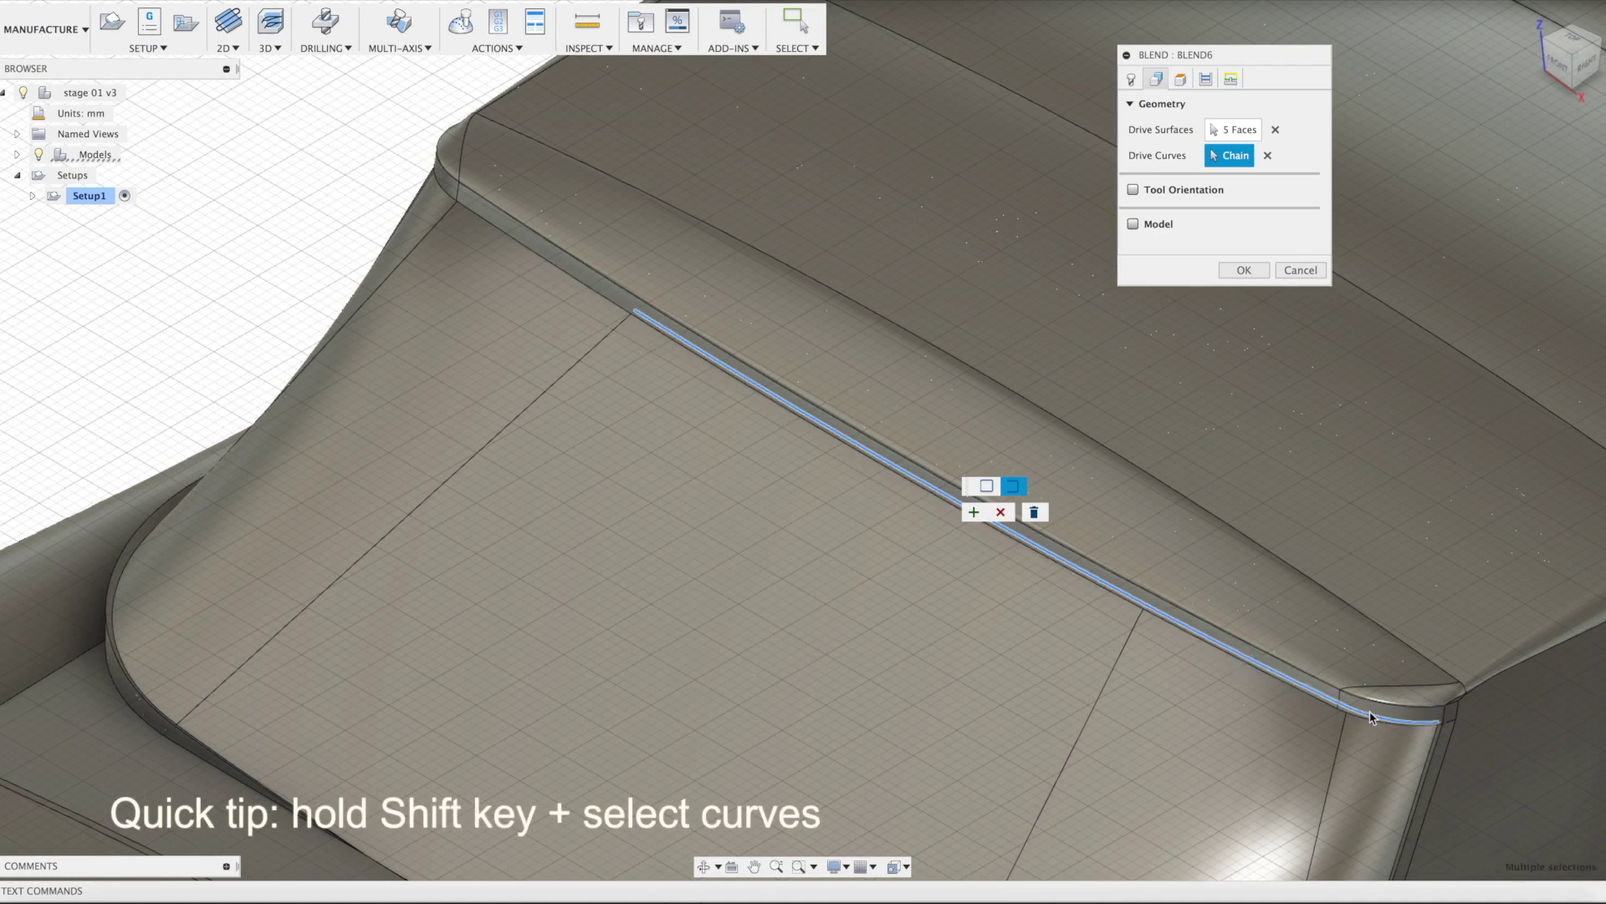
{"action": "left_click", "coordinate": [596, 291], "text": "shift"}
{"action": "scroll", "coordinate": [973, 513], "scroll_direction": "up", "scroll_amount": 3}
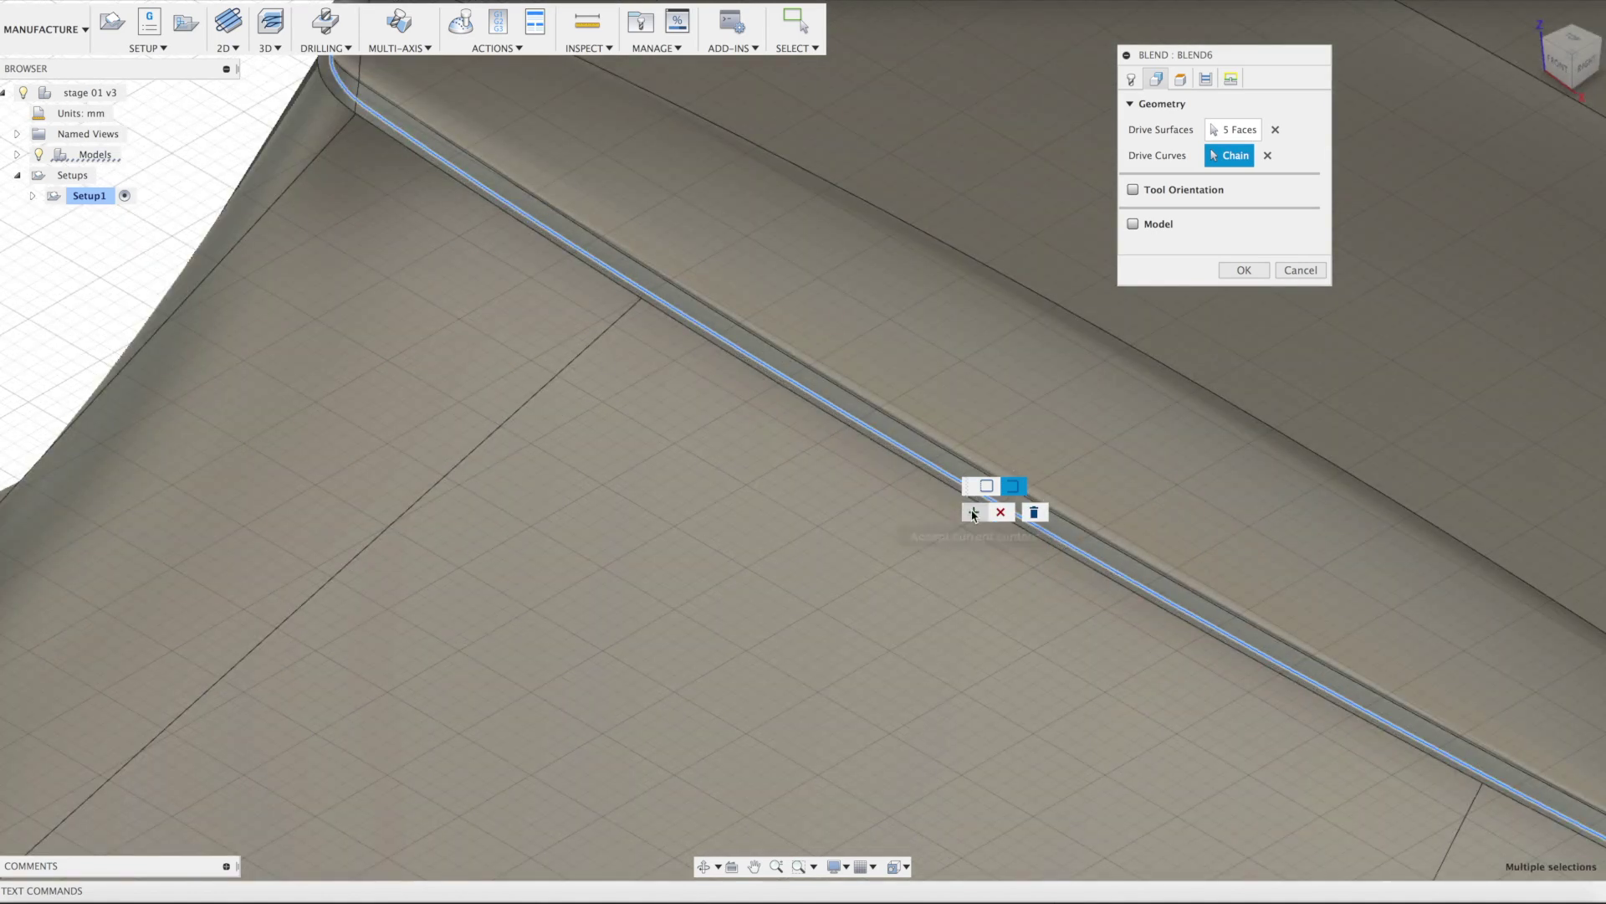
{"action": "scroll", "coordinate": [973, 514], "scroll_direction": "down", "scroll_amount": 10}
{"action": "left_click", "coordinate": [887, 715], "text": "shift"}
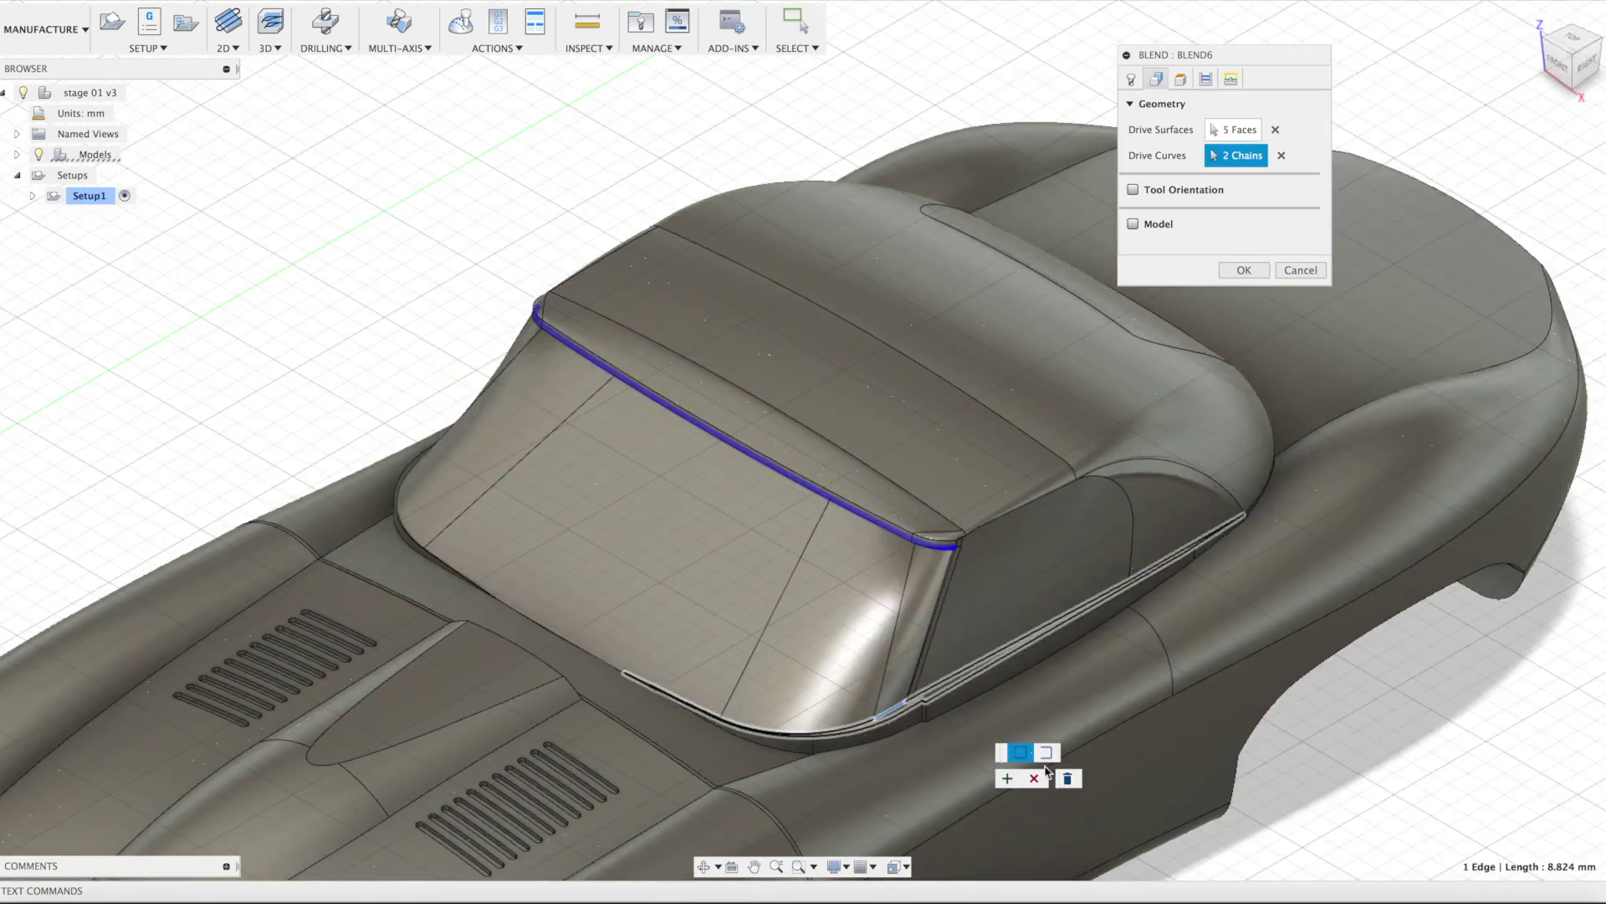
{"action": "left_click", "coordinate": [401, 499], "text": "shift"}
Orient the tool Z axis along a body edge, flipped, using the model origin.
{"action": "left_click", "coordinate": [1132, 189]}
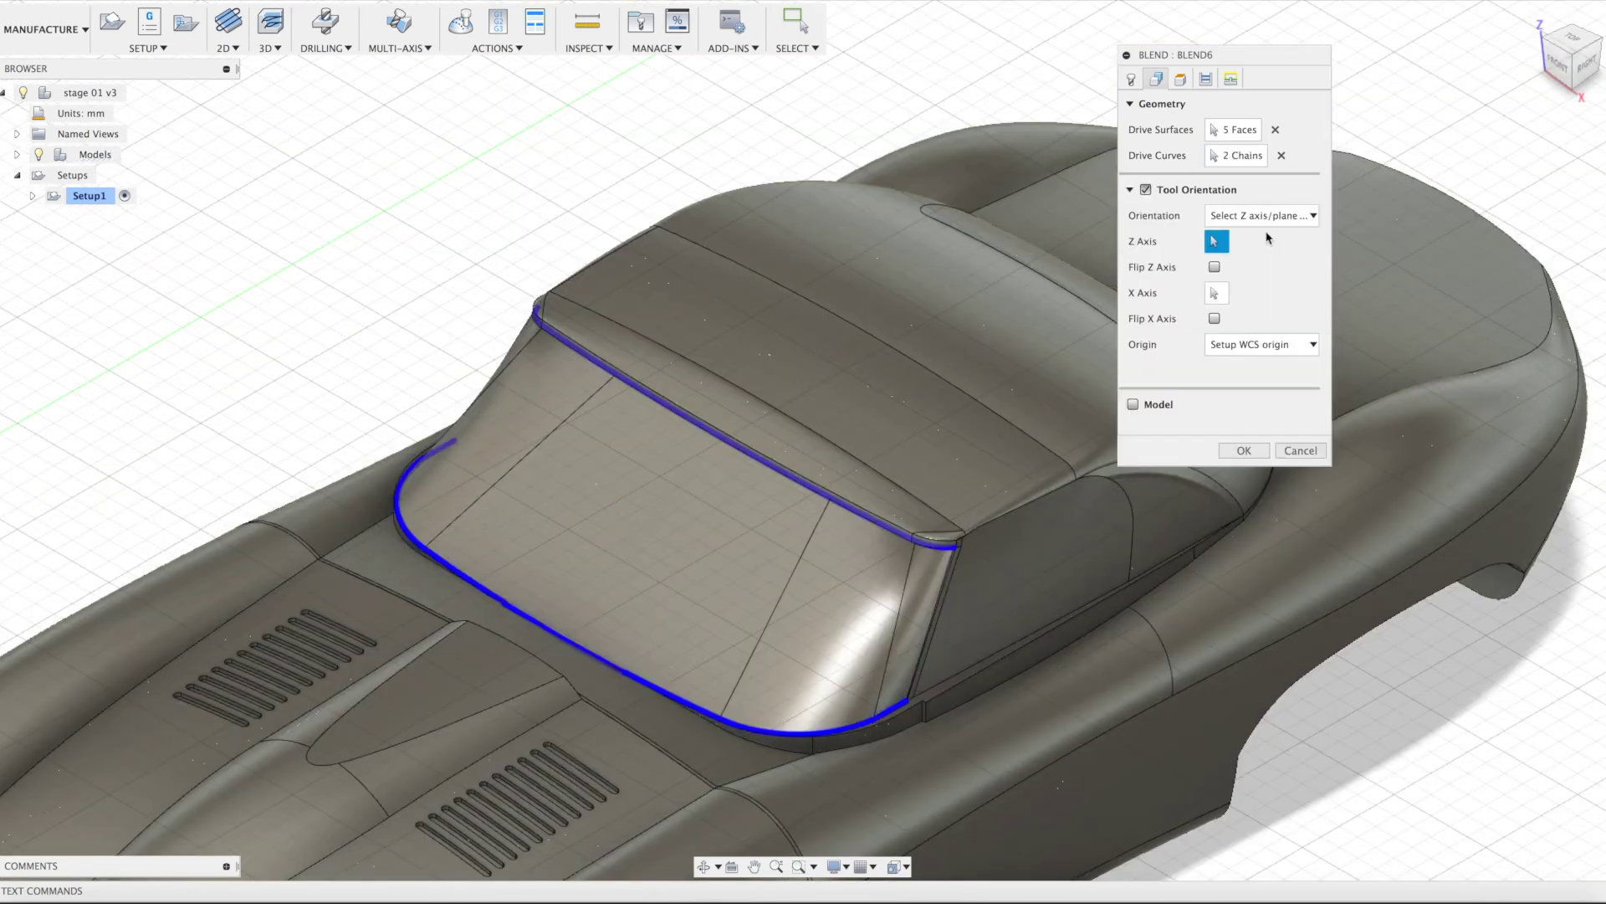
{"action": "left_click", "coordinate": [1266, 216]}
{"action": "left_click", "coordinate": [1266, 219]}
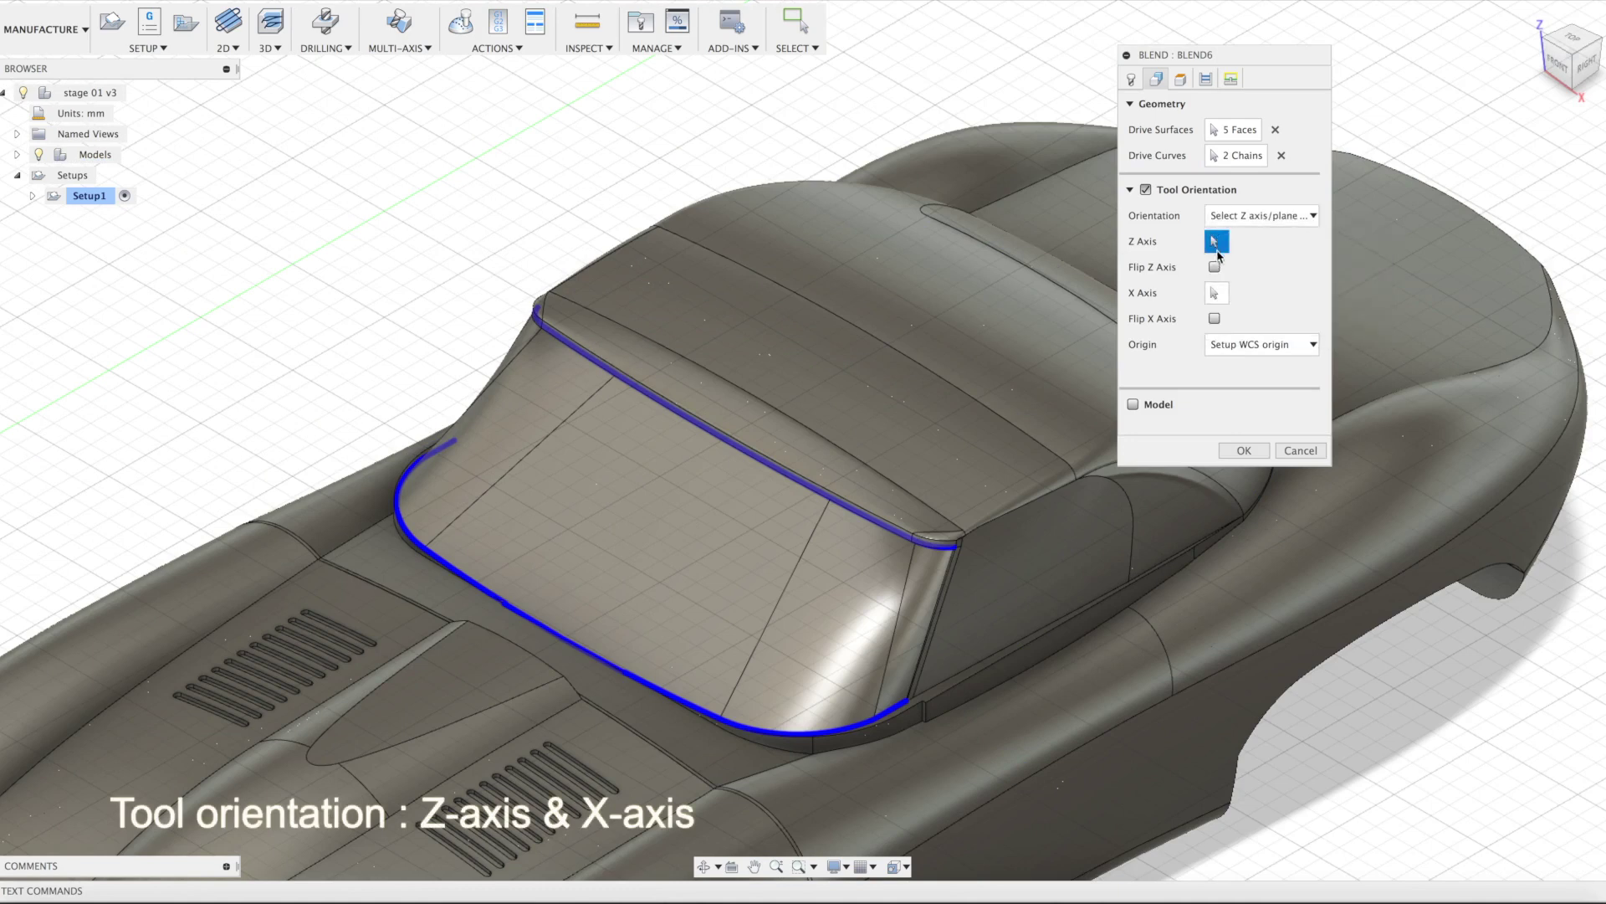
{"action": "middle_click_drag", "start_coordinate": [836, 435], "coordinate": [712, 610], "text": "shift"}
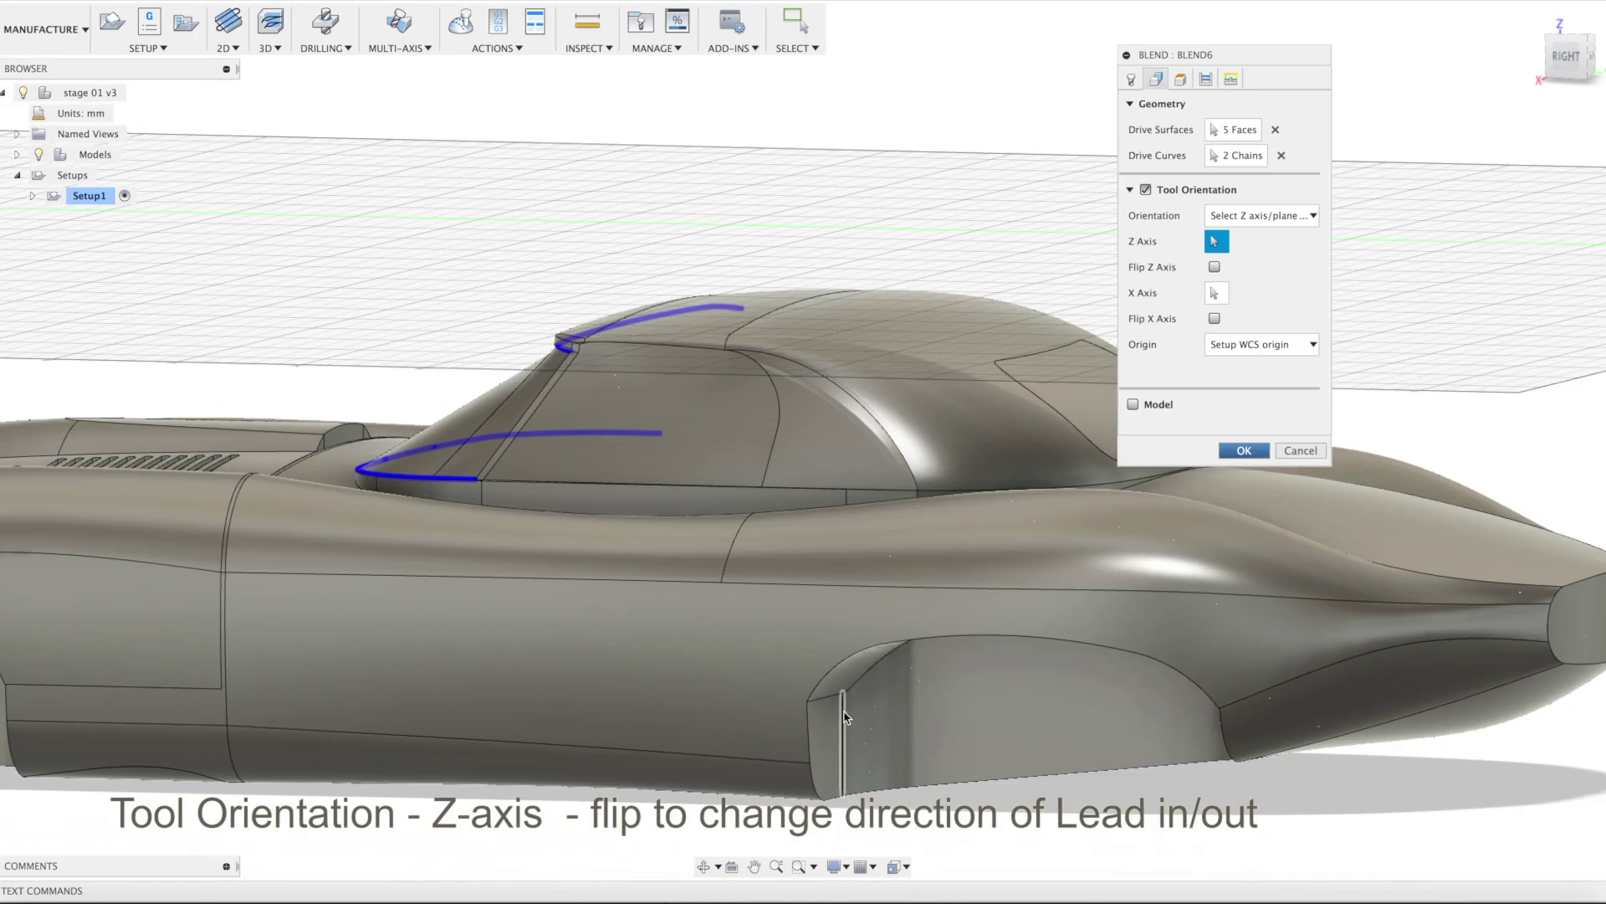
{"action": "left_click", "coordinate": [843, 717]}
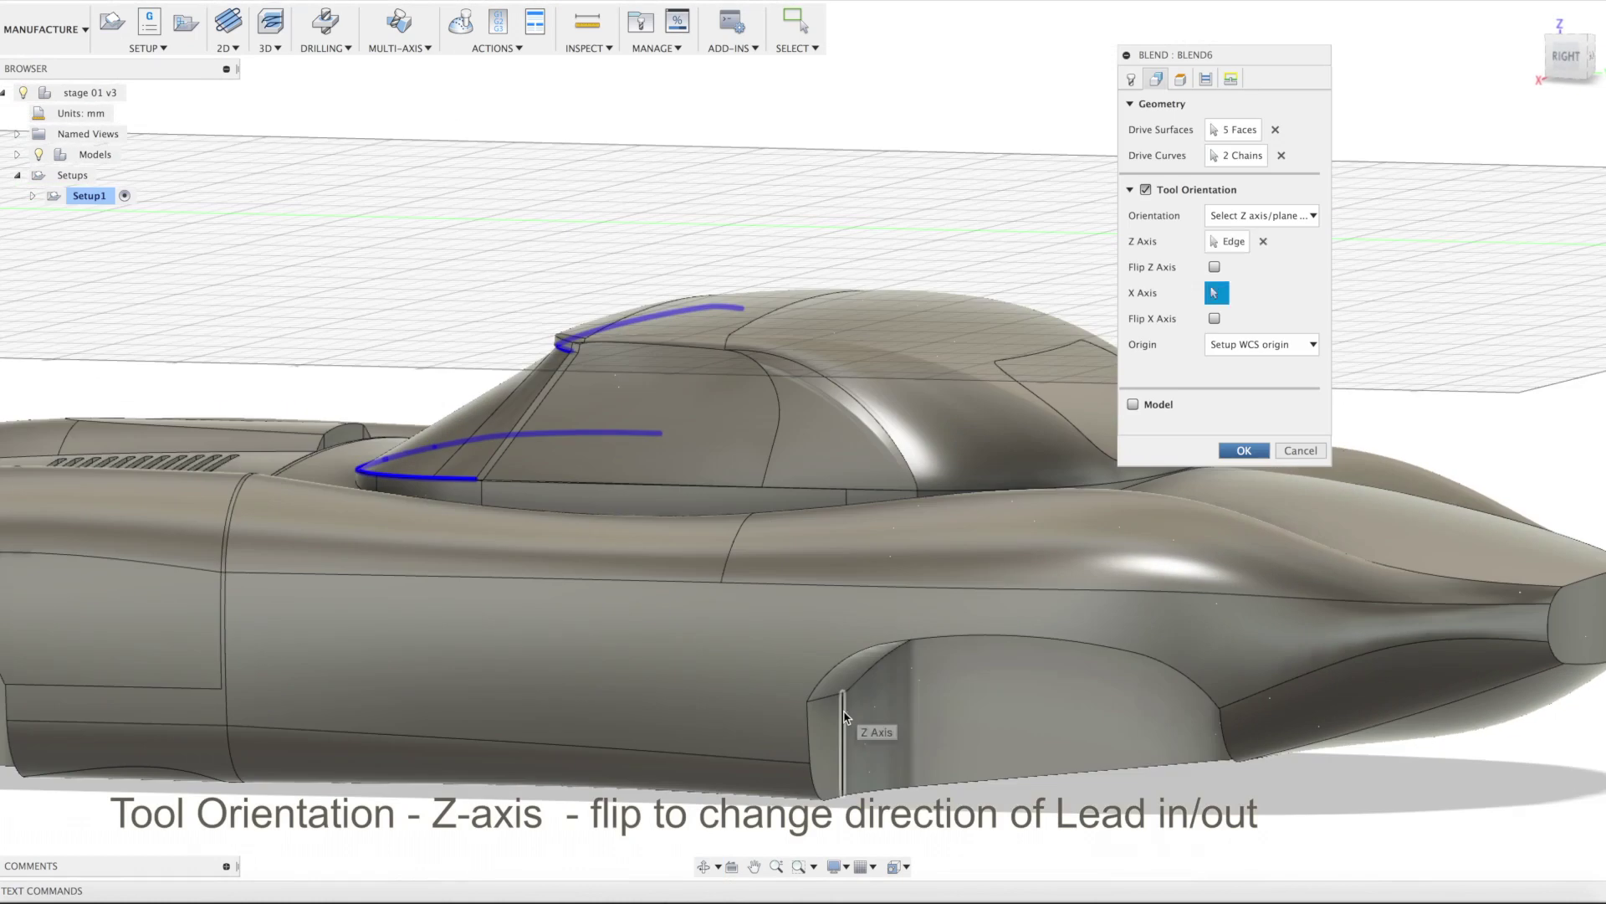
{"action": "left_click", "coordinate": [1314, 344]}
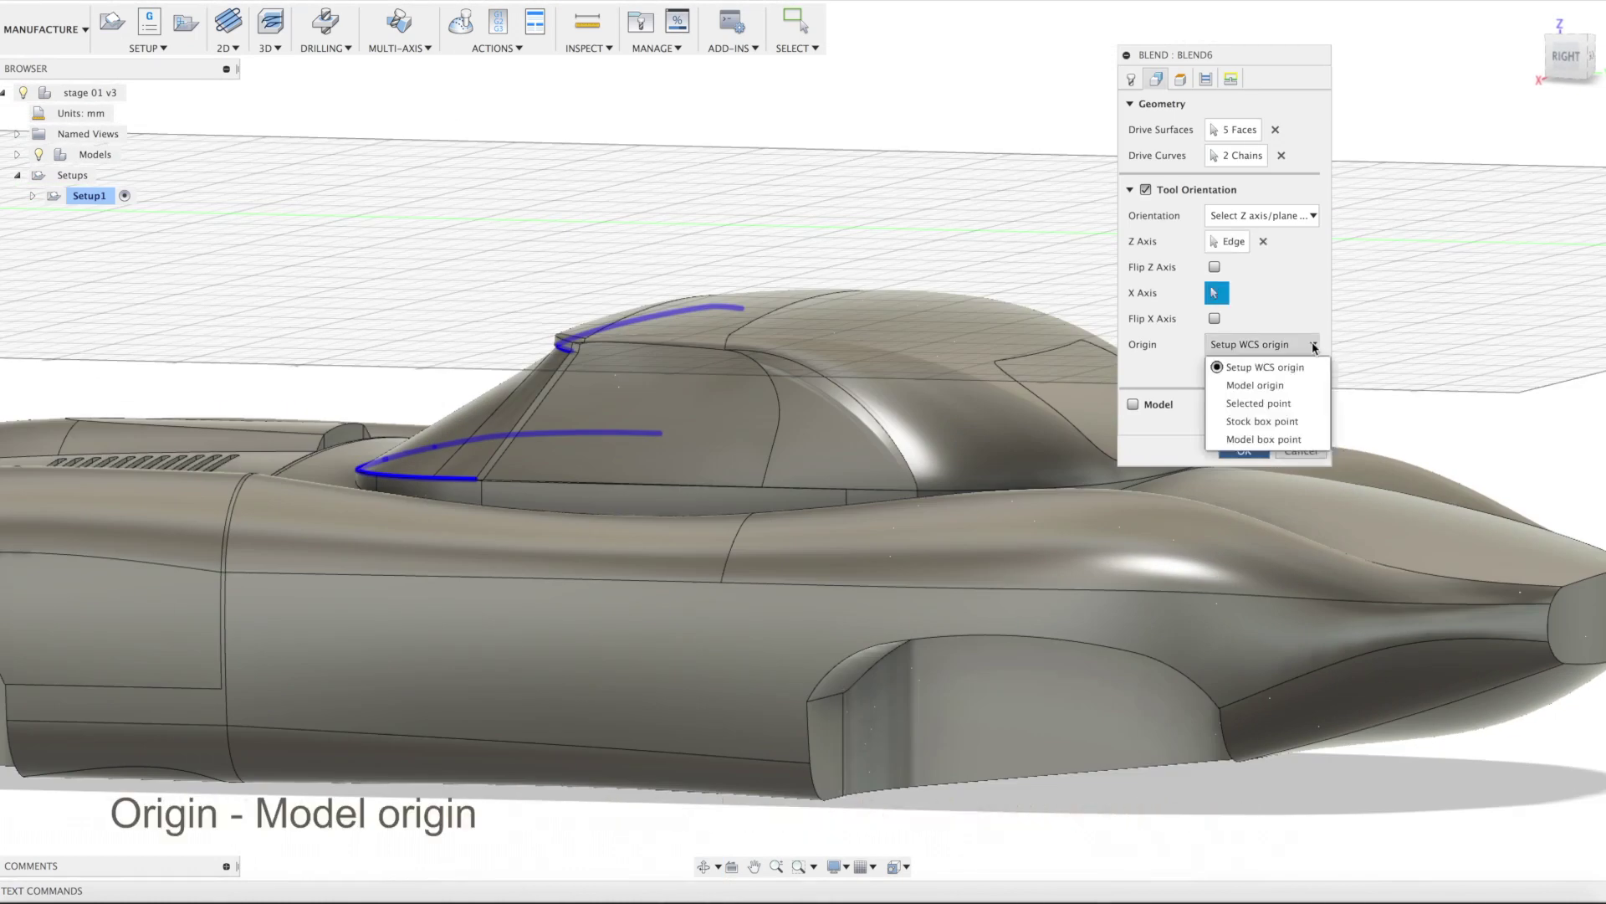
{"action": "left_click", "coordinate": [1276, 386]}
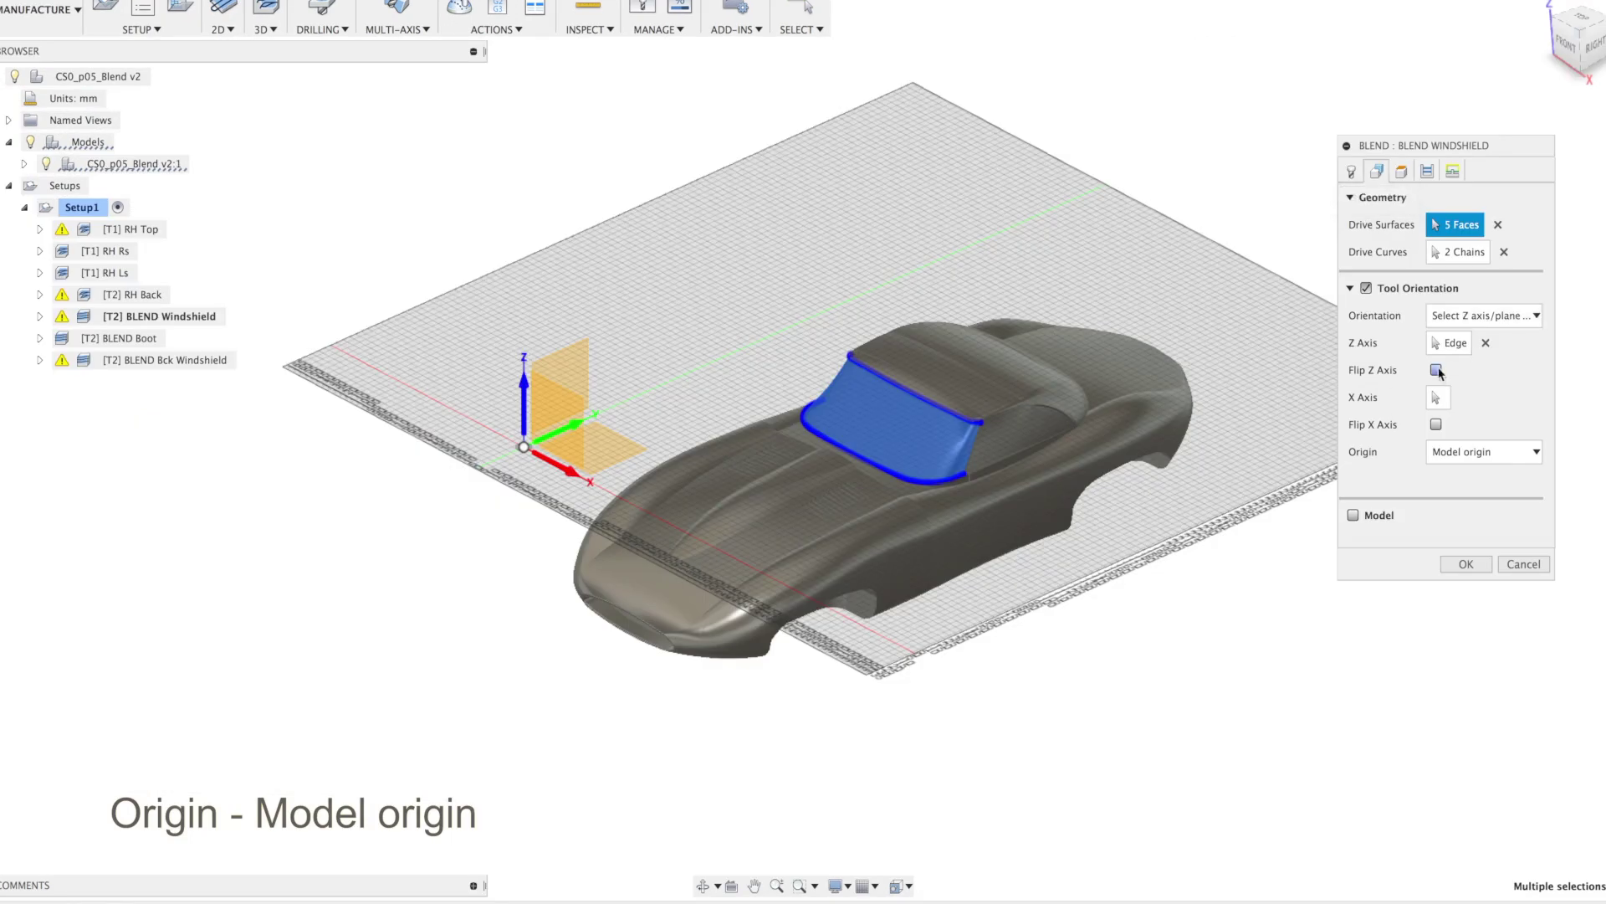
{"action": "left_click", "coordinate": [1436, 369]}
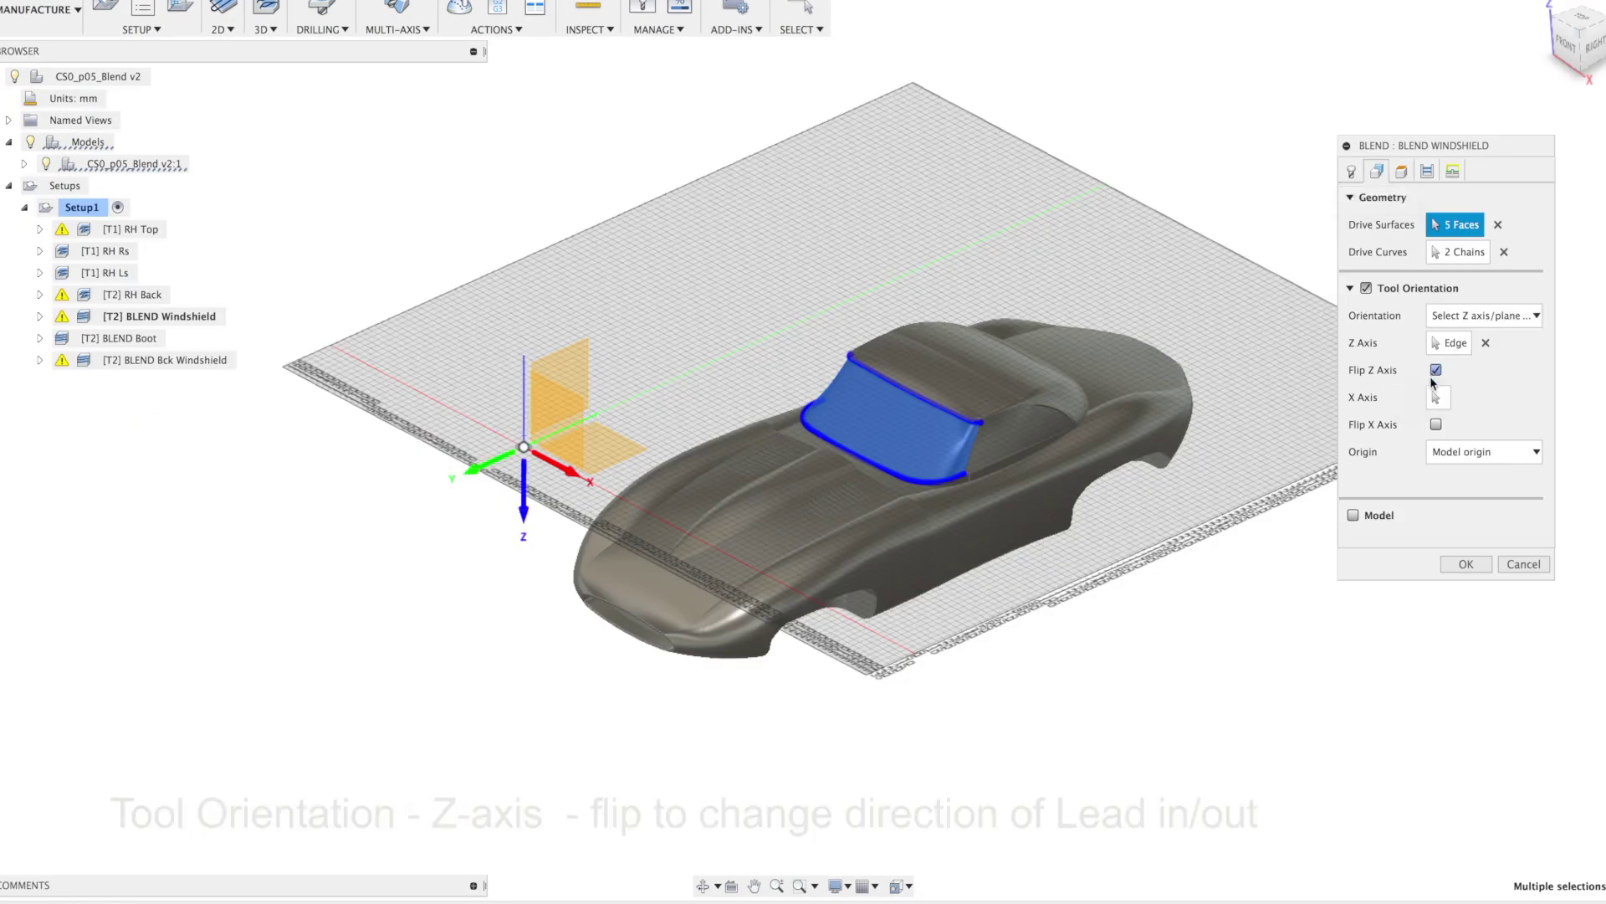
{"action": "left_click", "coordinate": [1466, 565]}
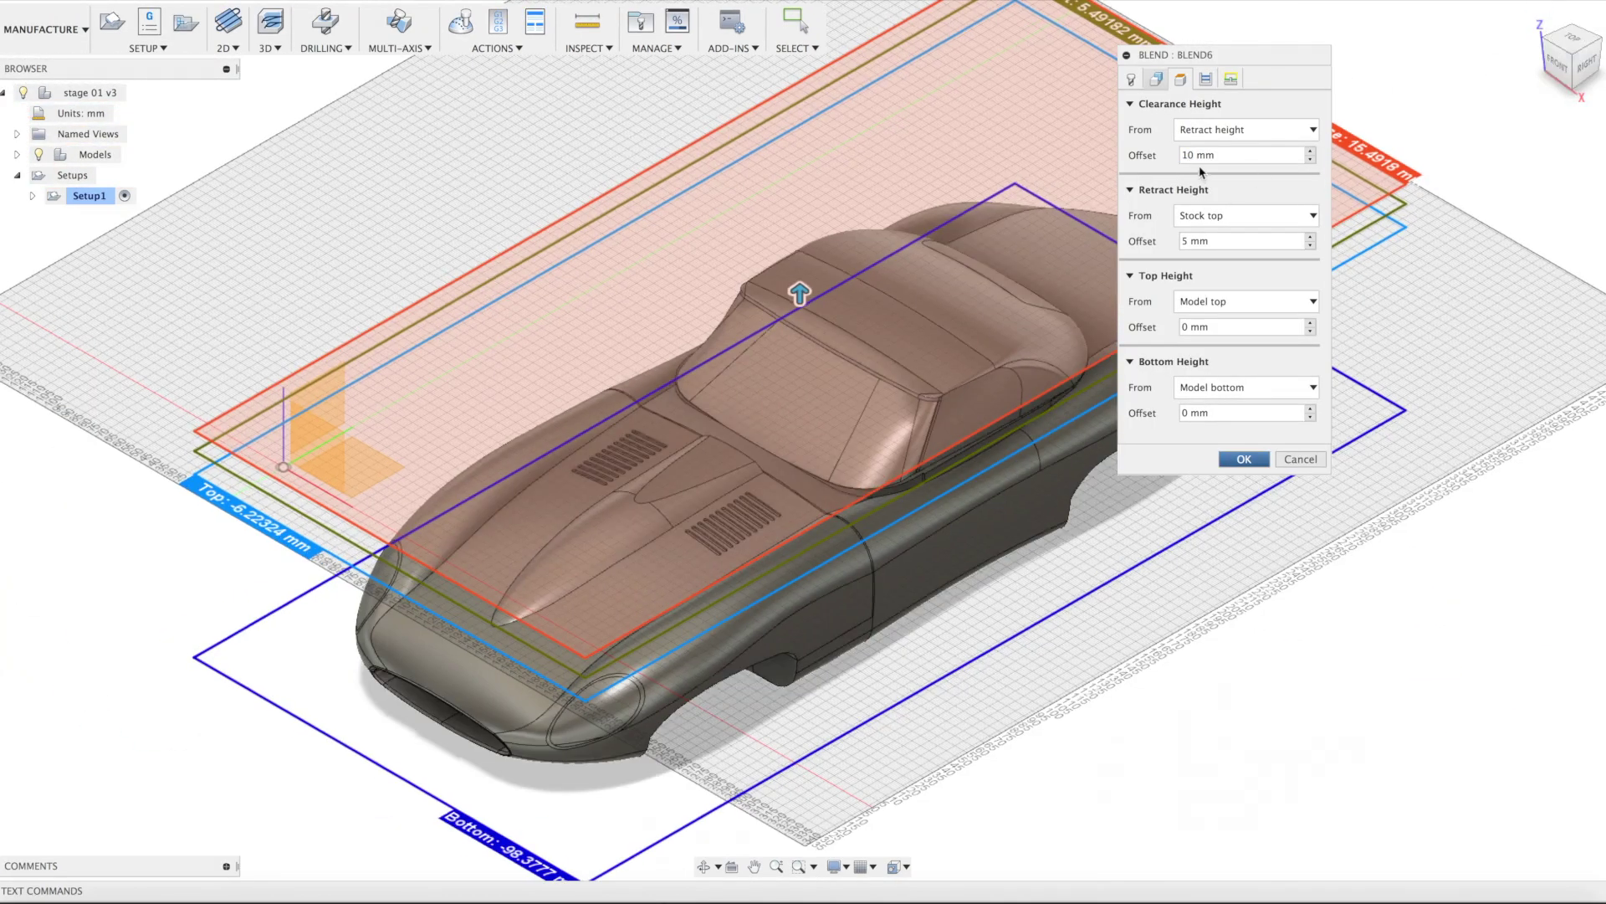
Set the Blend clearance height offset to 0 mm.
{"action": "triple_click", "coordinate": [1192, 155]}
{"action": "type", "text": "0mm"}
{"action": "left_click", "coordinate": [1182, 241]}
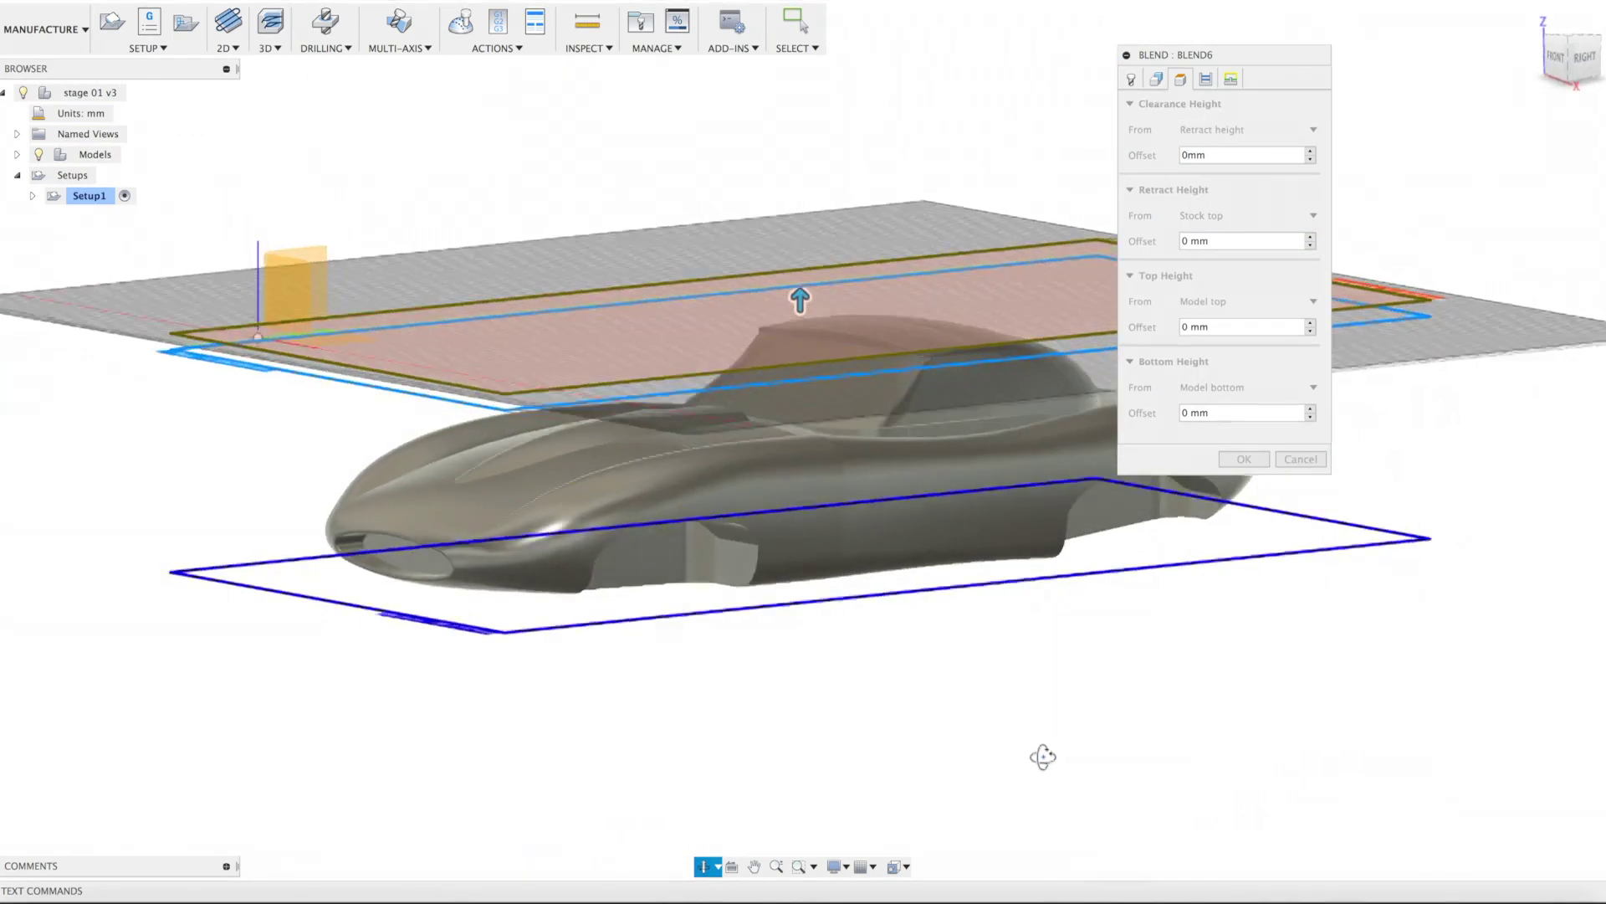
{"action": "left_click", "coordinate": [1206, 79]}
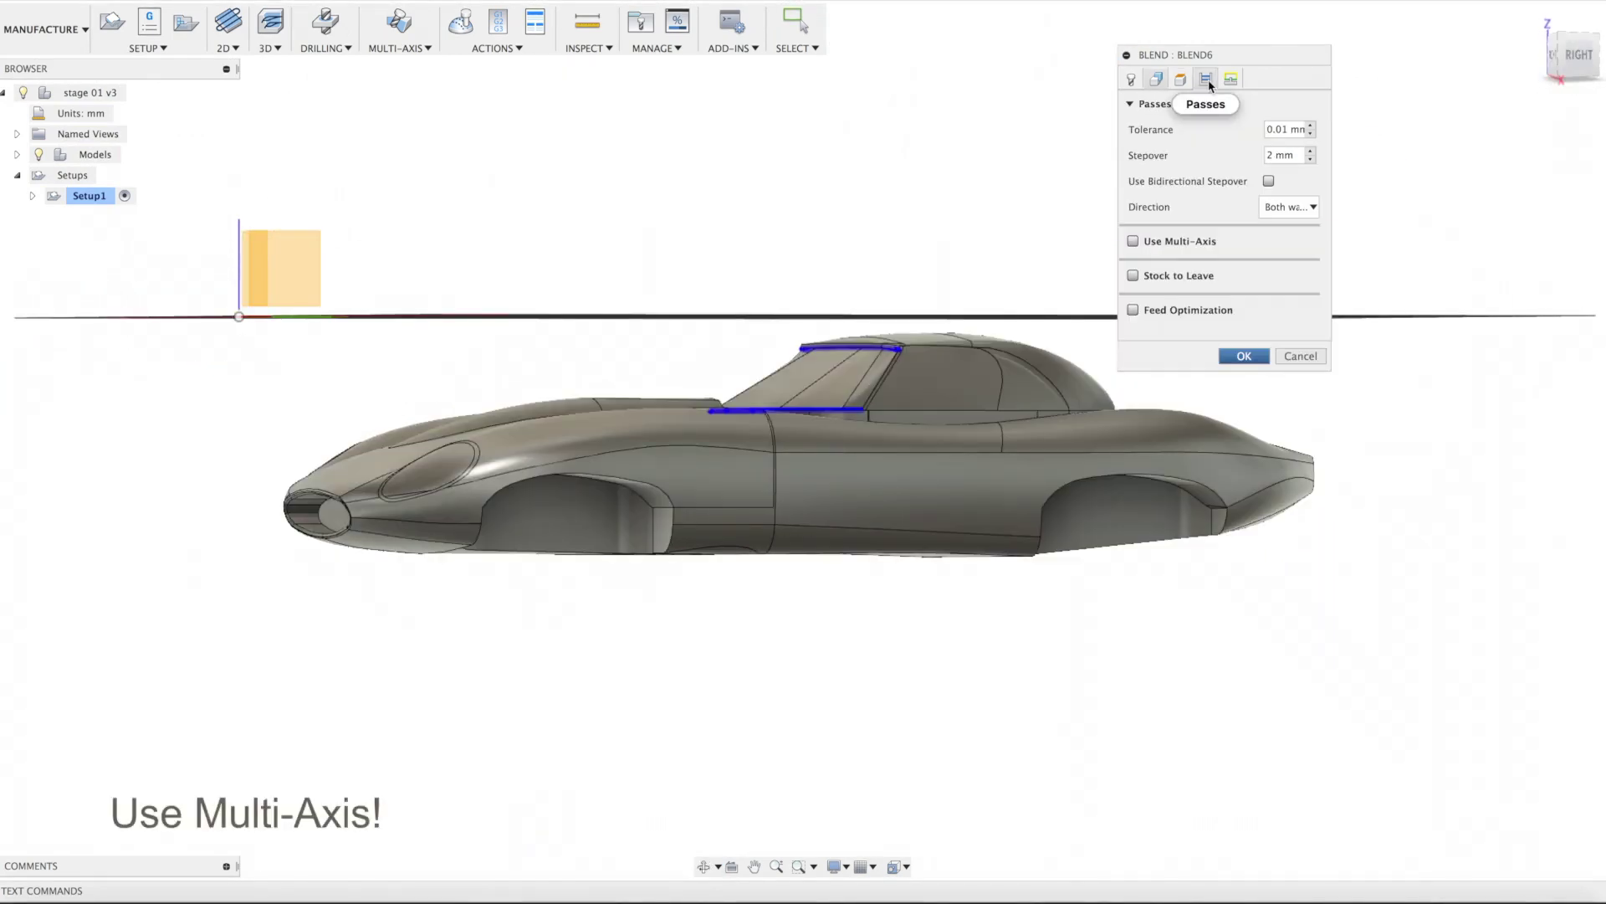
Enable bidirectional stepover in both directions and turn on multi-axis tool tilting.
{"action": "left_click", "coordinate": [1269, 181]}
{"action": "left_click", "coordinate": [1287, 207]}
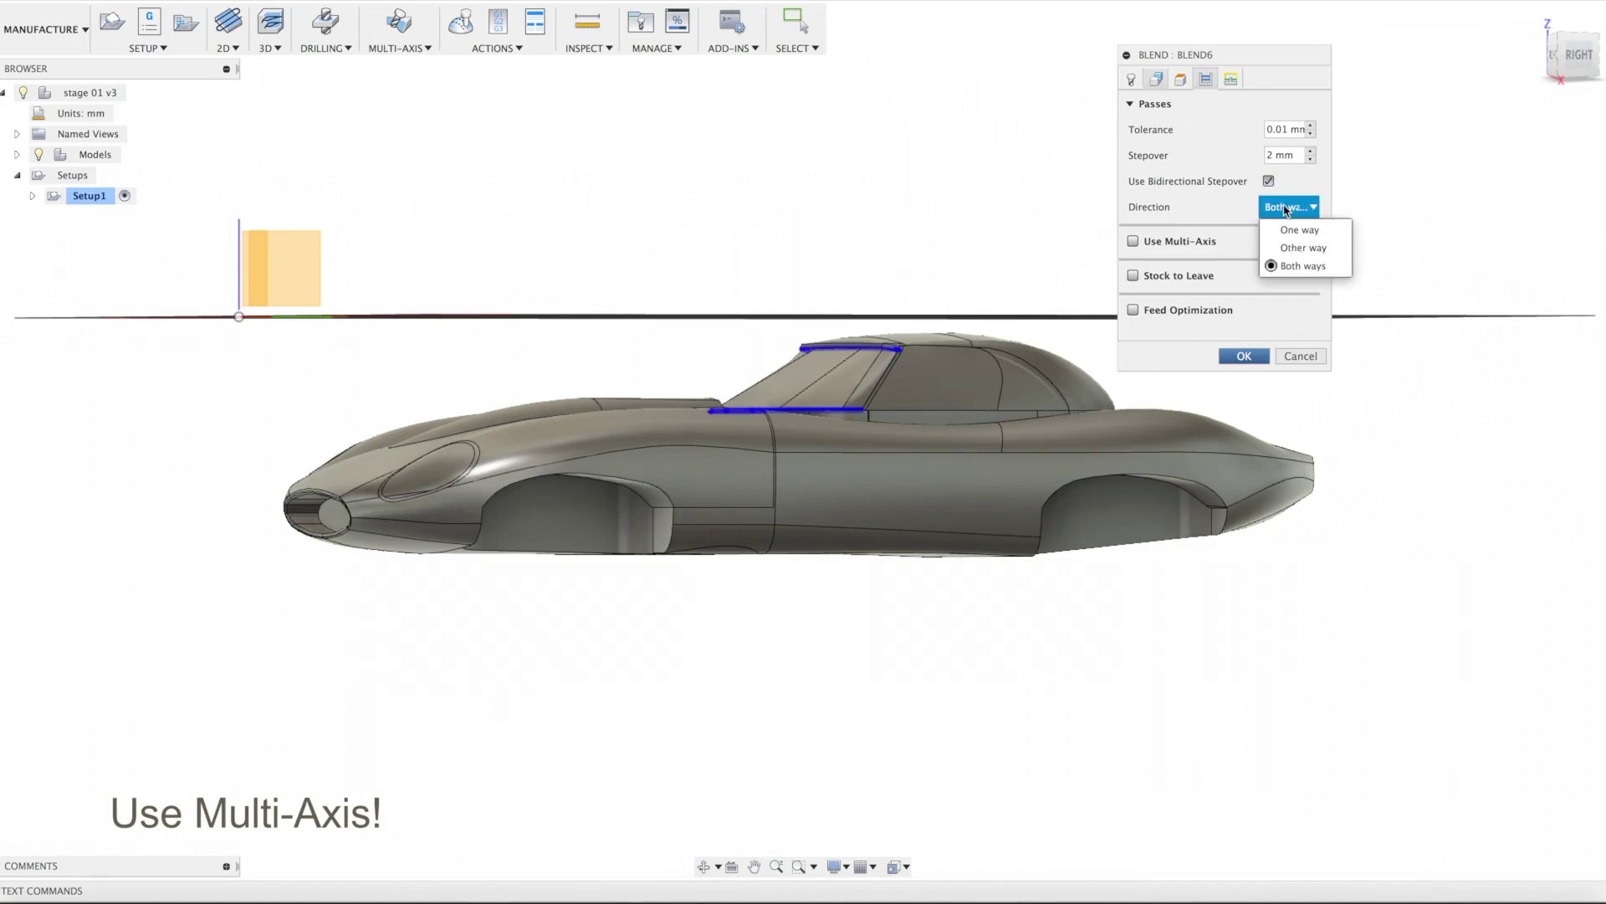
{"action": "left_click", "coordinate": [1287, 208]}
{"action": "left_click", "coordinate": [1133, 242]}
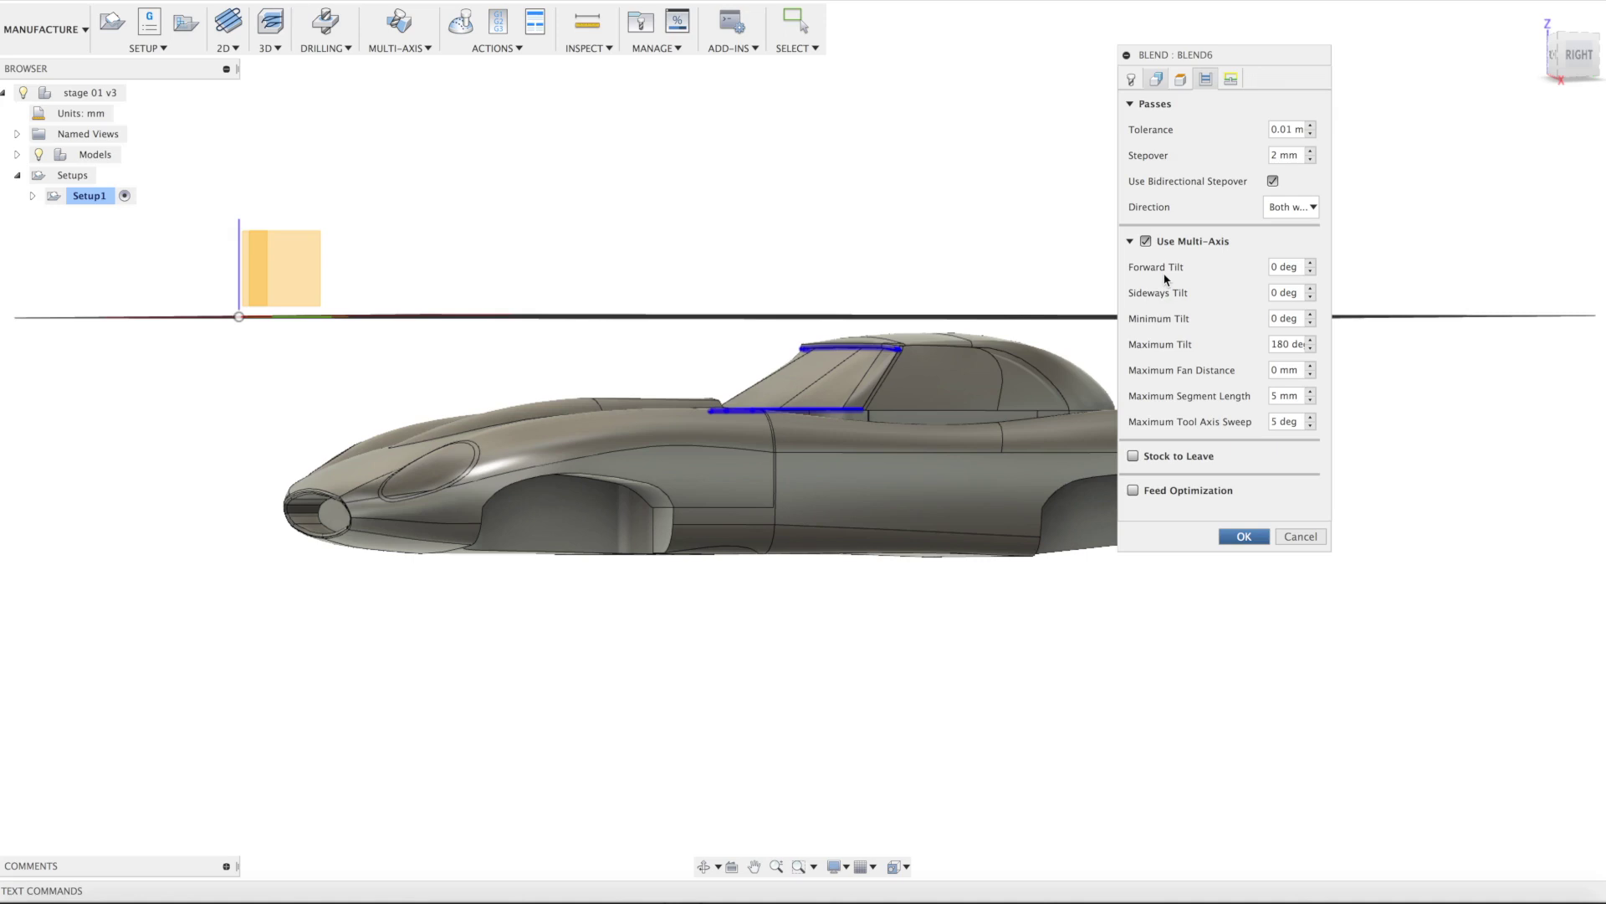
Set linking to Shortest path retraction and Always use high feed, keeping smooth transitions.
{"action": "left_click", "coordinate": [1231, 79]}
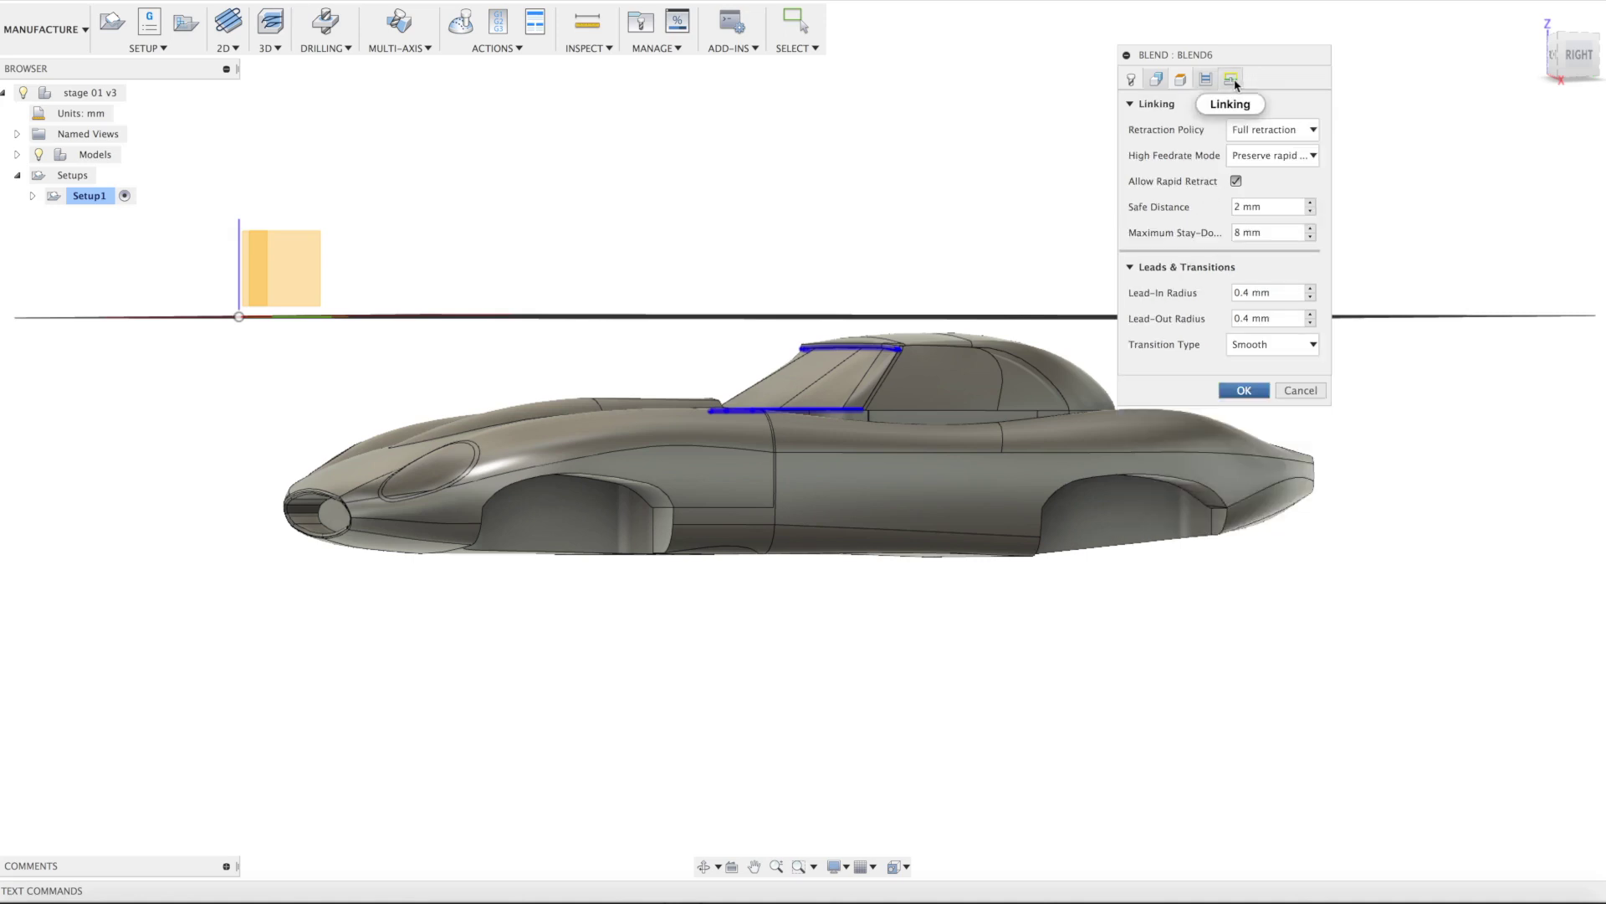
{"action": "left_click", "coordinate": [1276, 130]}
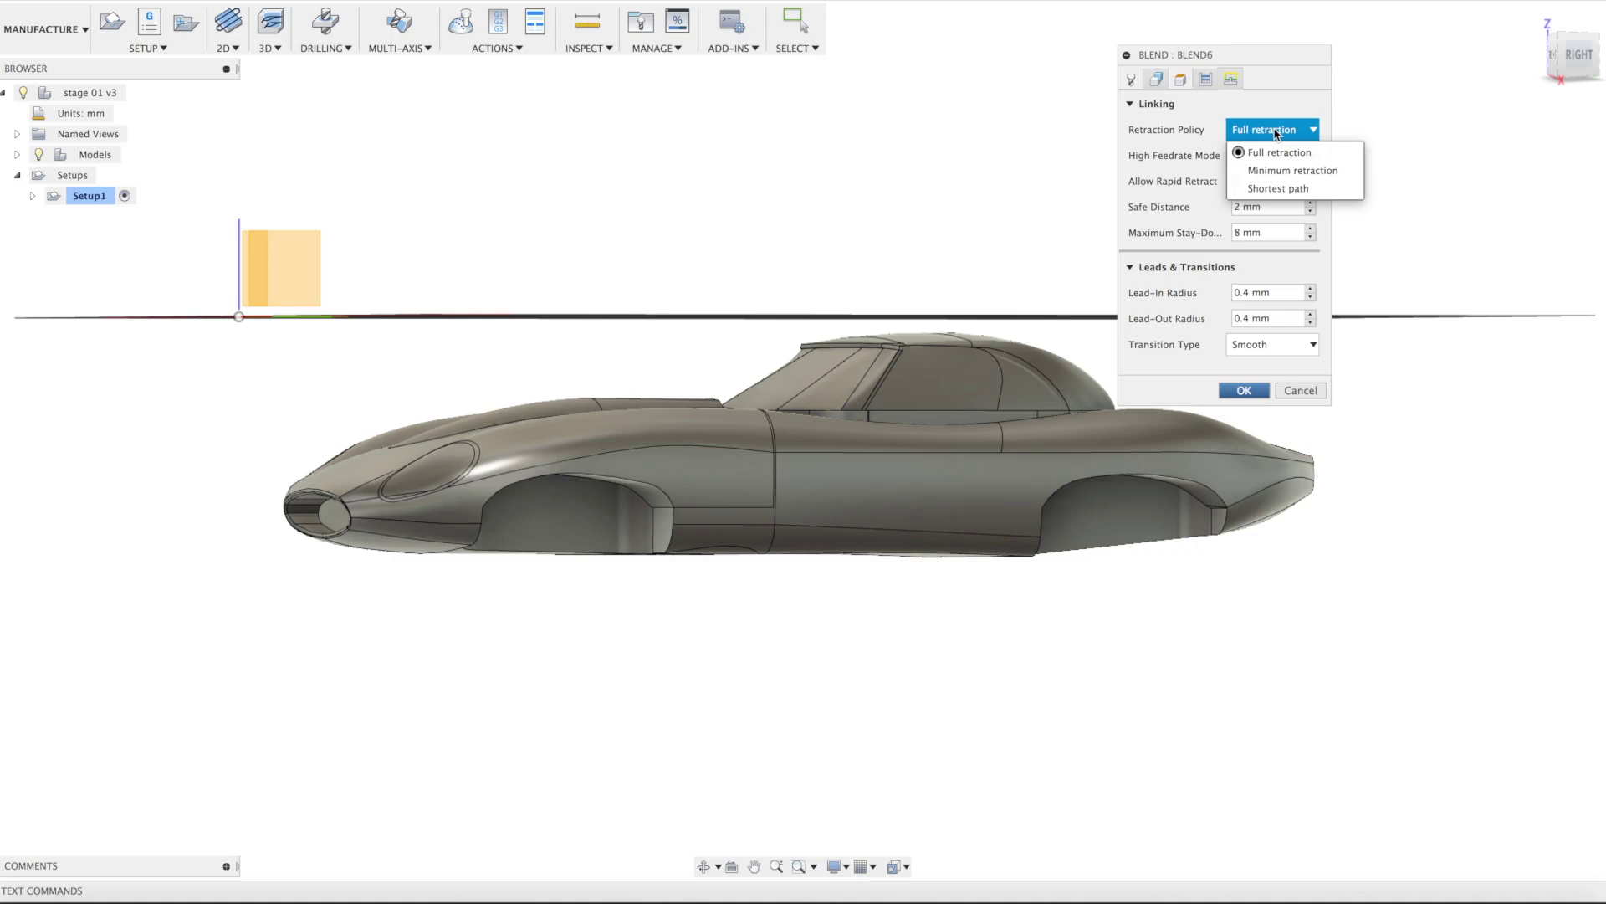
{"action": "mouse_move", "coordinate": [1280, 192]}
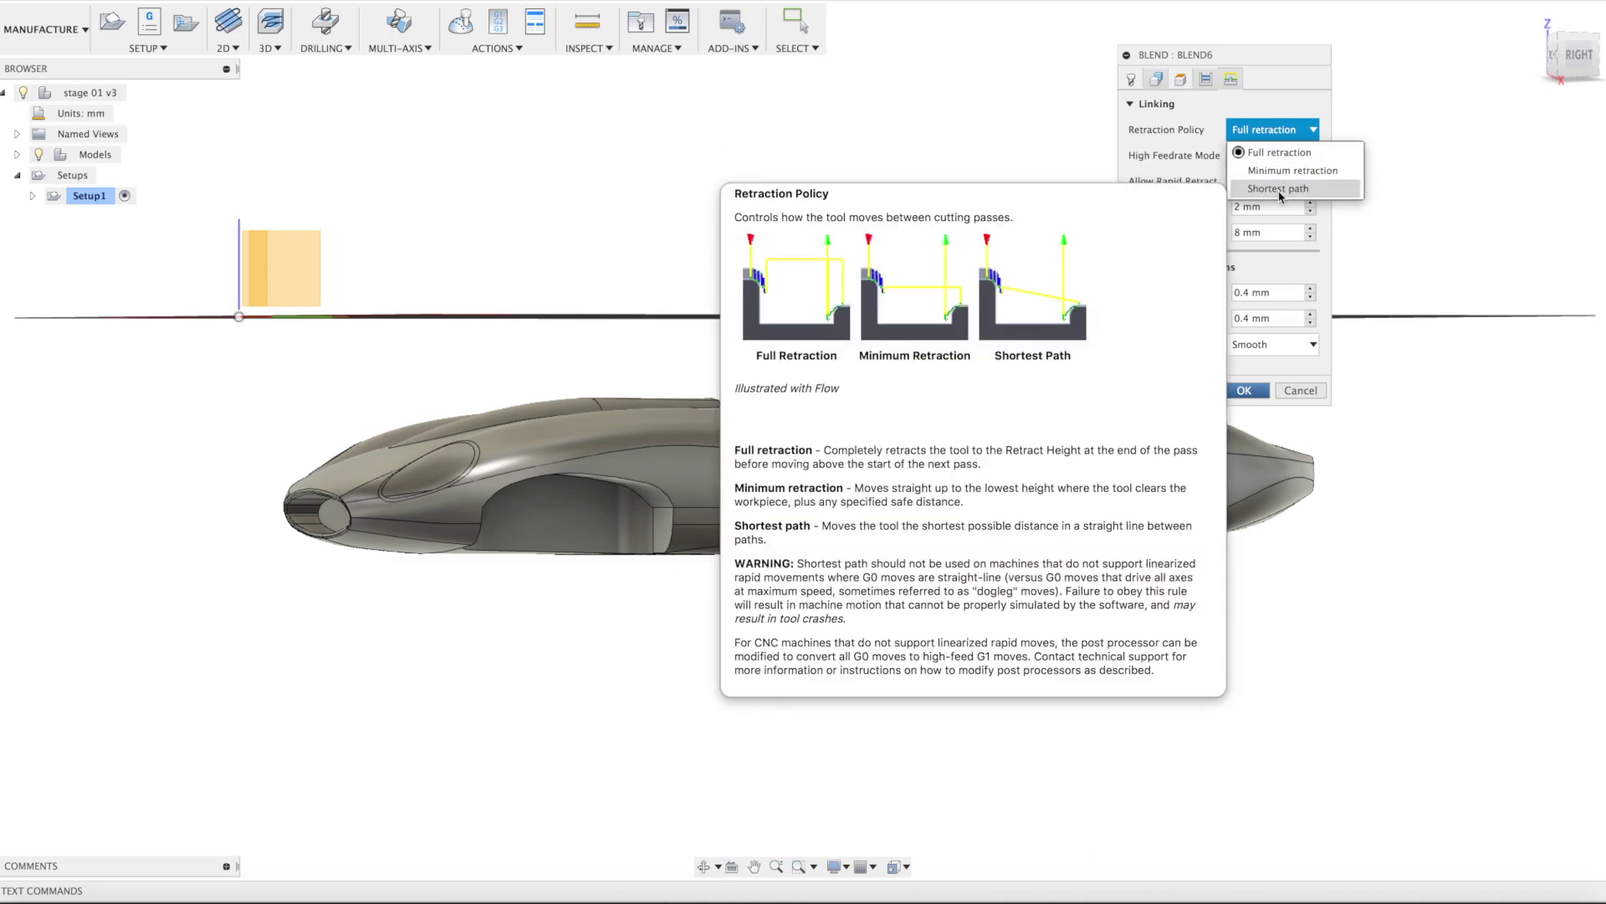
{"action": "left_click", "coordinate": [1280, 188]}
{"action": "left_click", "coordinate": [1272, 155]}
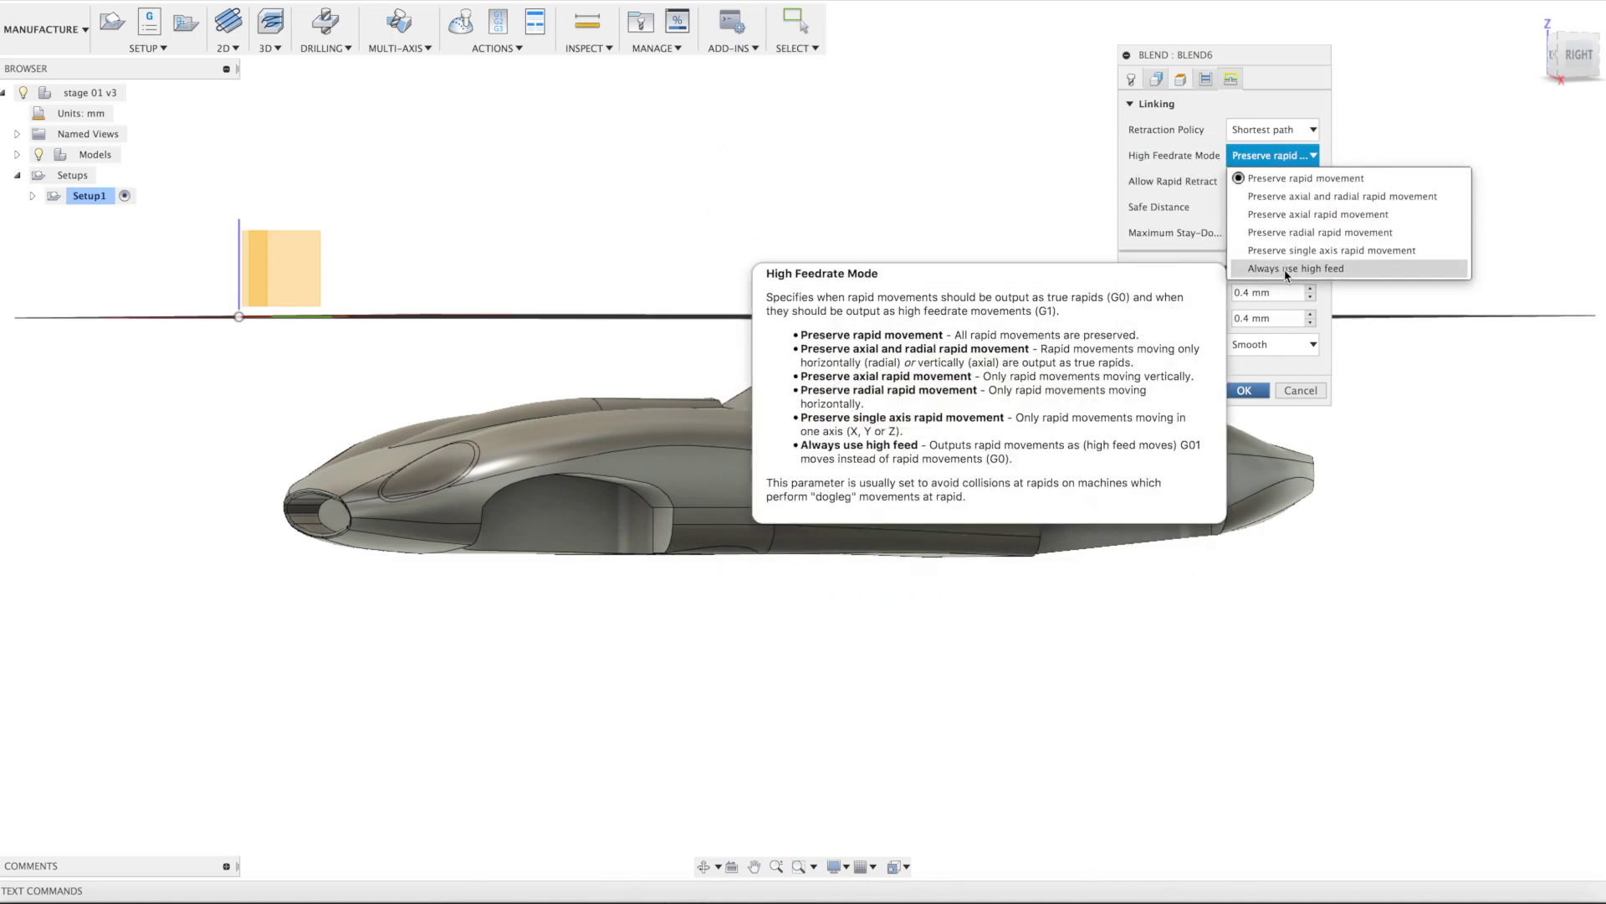
{"action": "left_click", "coordinate": [1284, 266]}
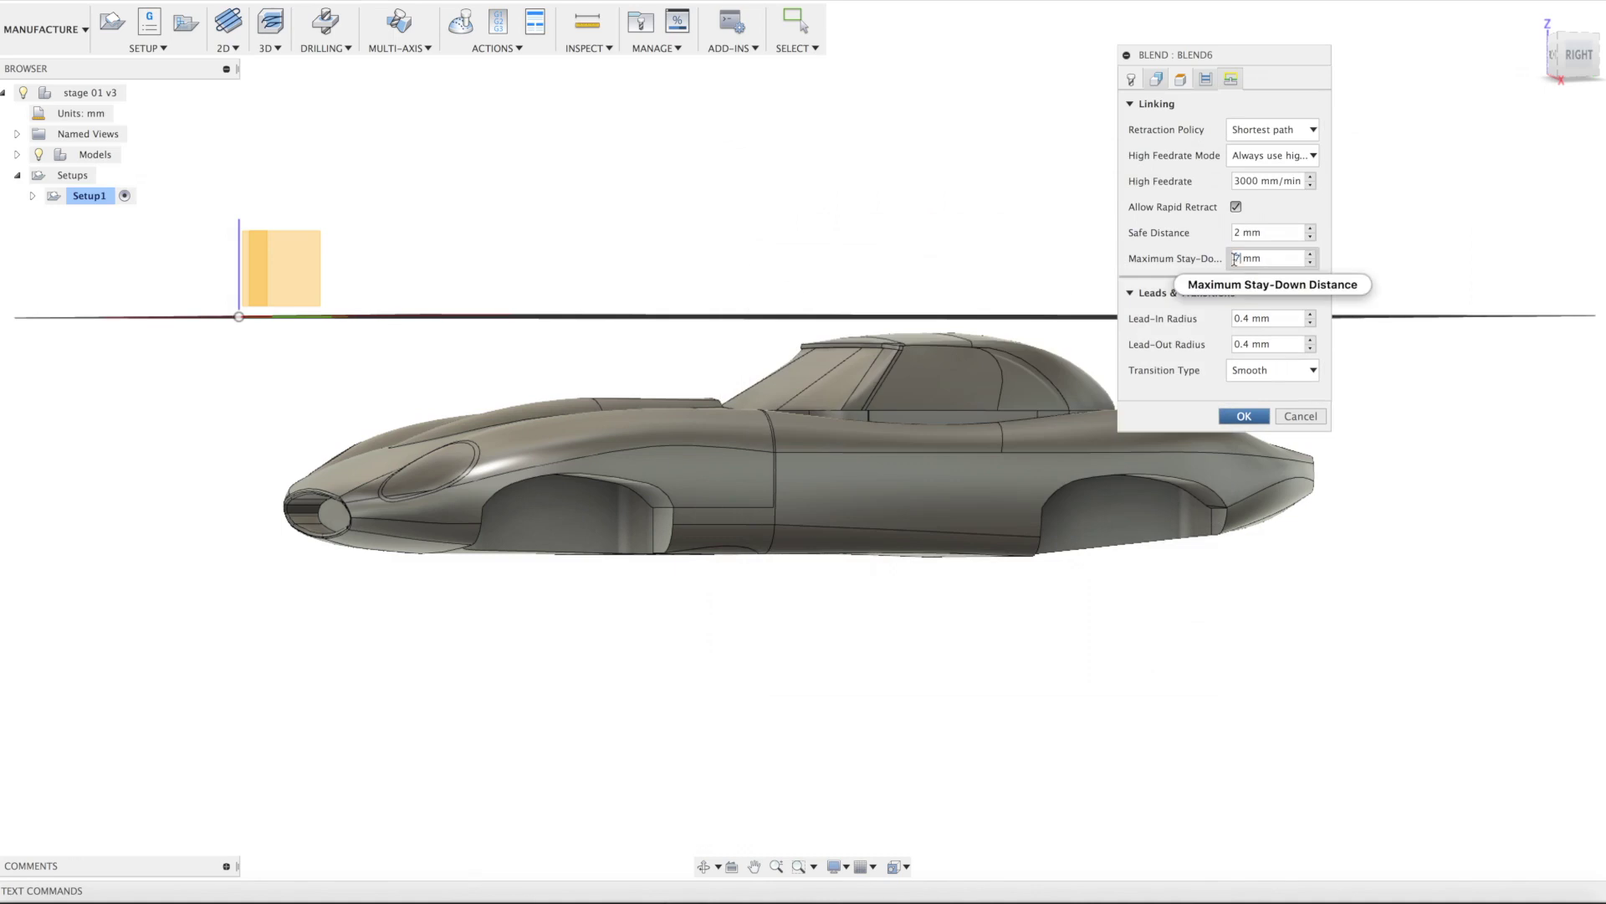
{"action": "mouse_move", "coordinate": [1235, 259]}
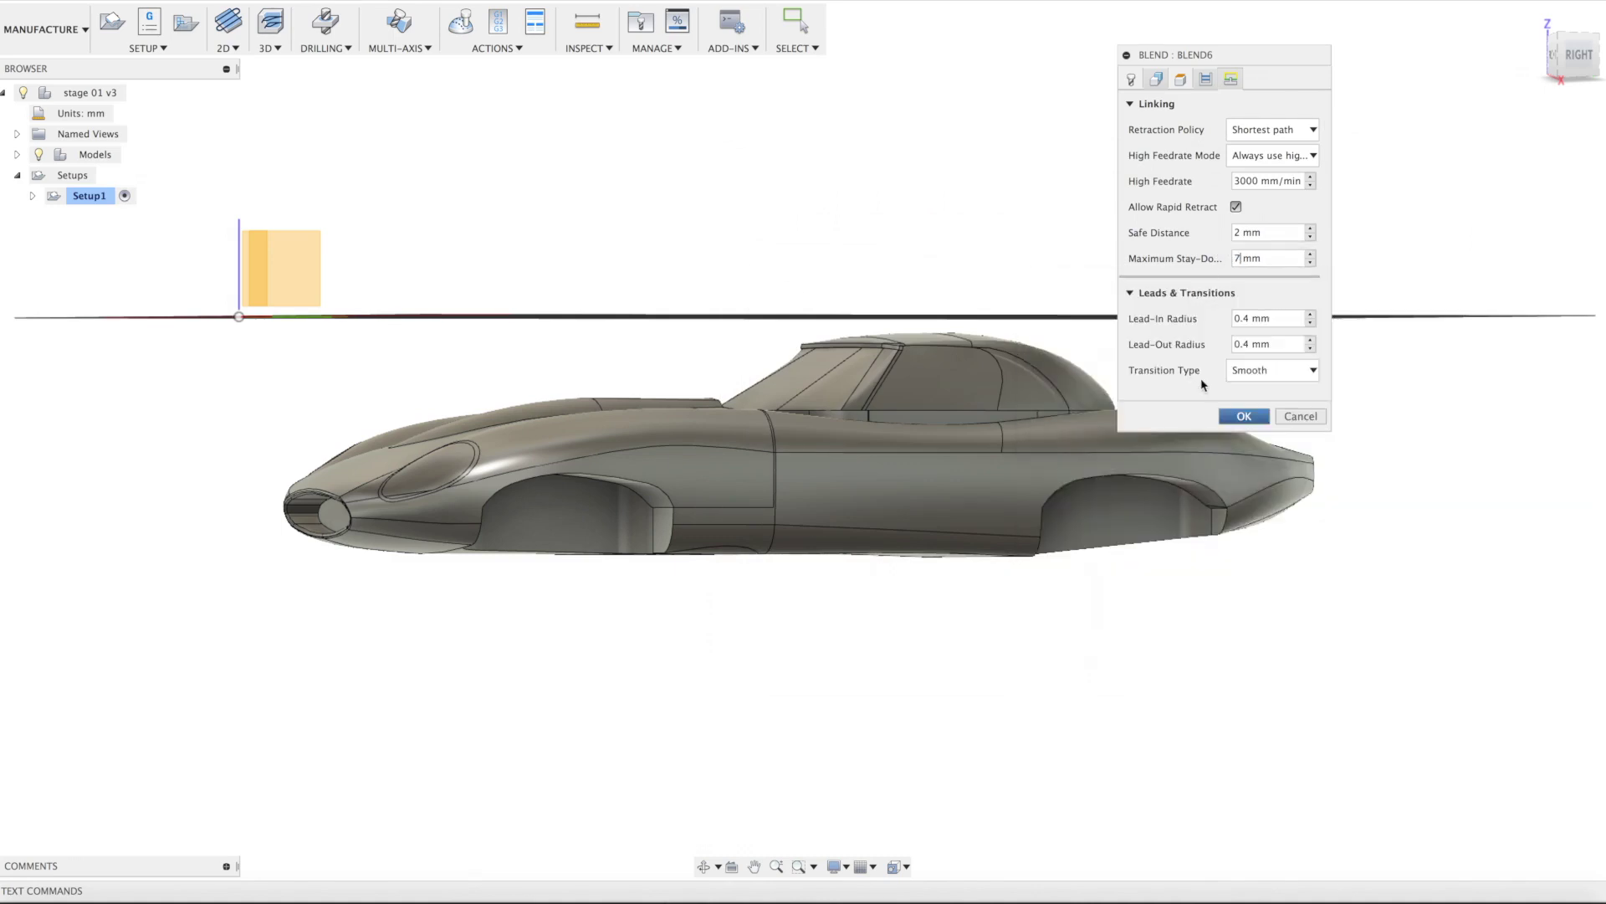
{"action": "left_click", "coordinate": [1252, 378]}
{"action": "left_click", "coordinate": [1253, 381]}
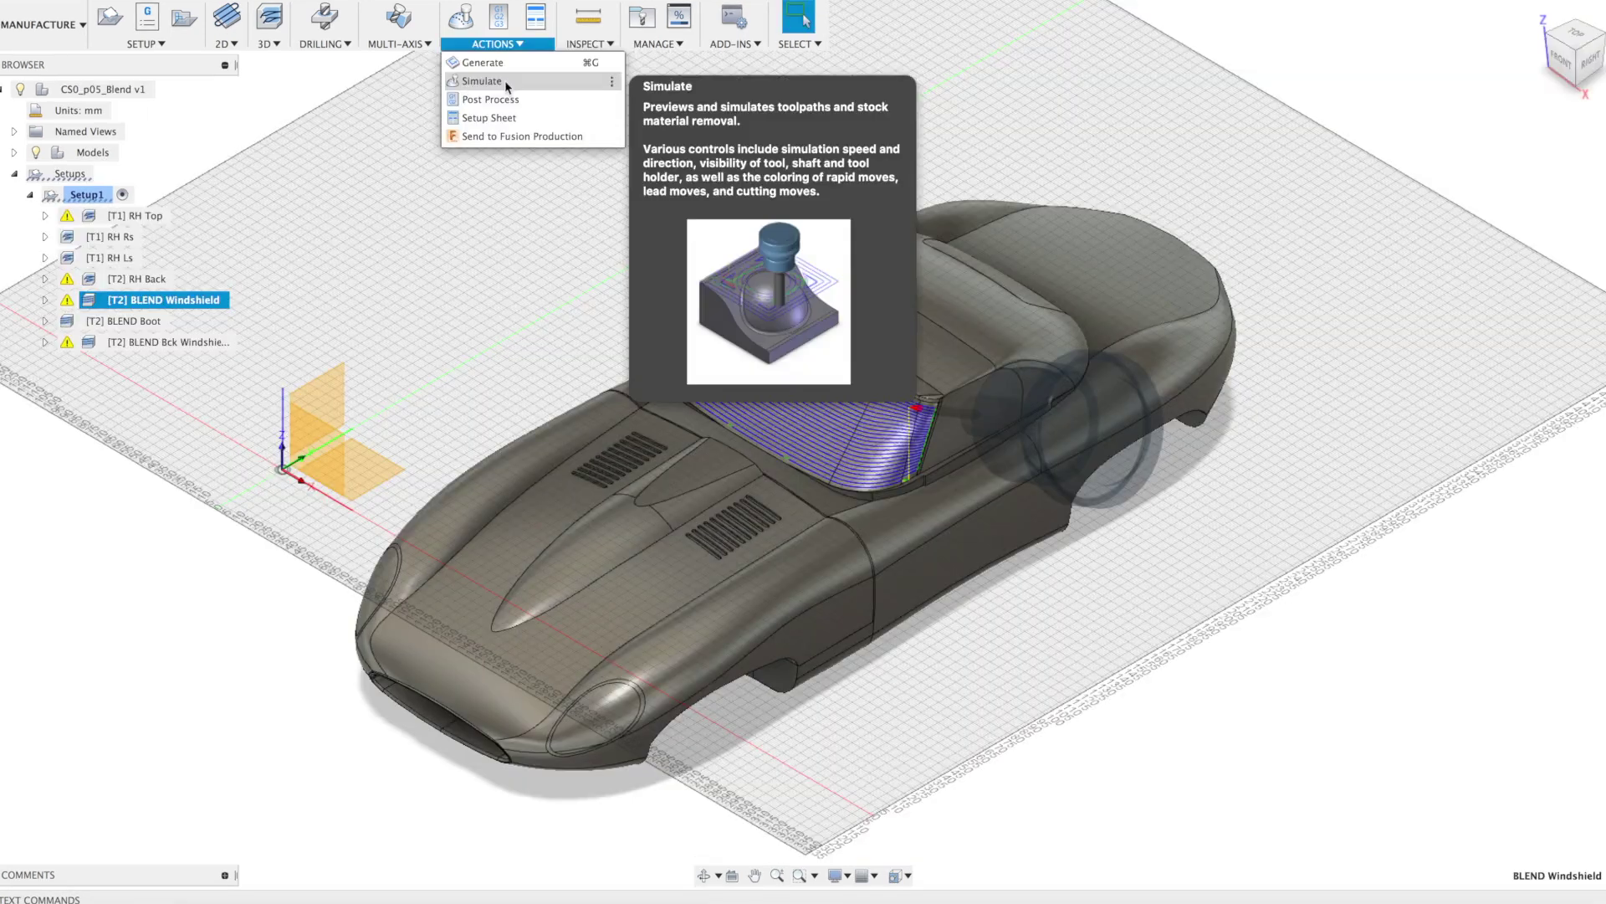
Simulate and play the windshield Blend toolpath.
{"action": "left_click", "coordinate": [502, 77]}
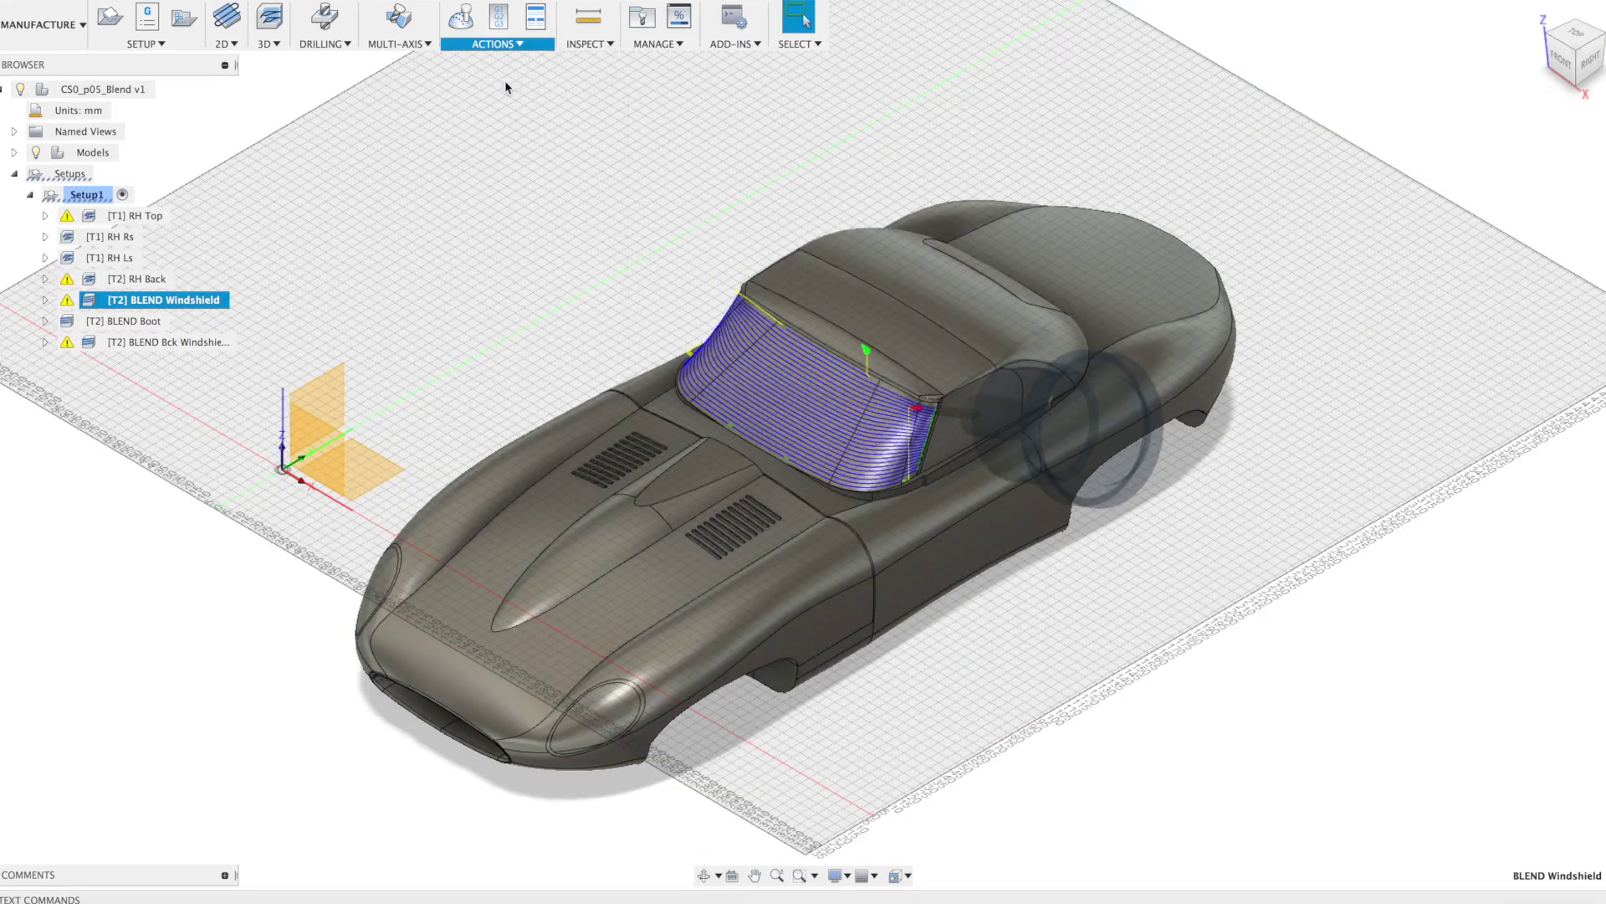
{"action": "left_click", "coordinate": [803, 806]}
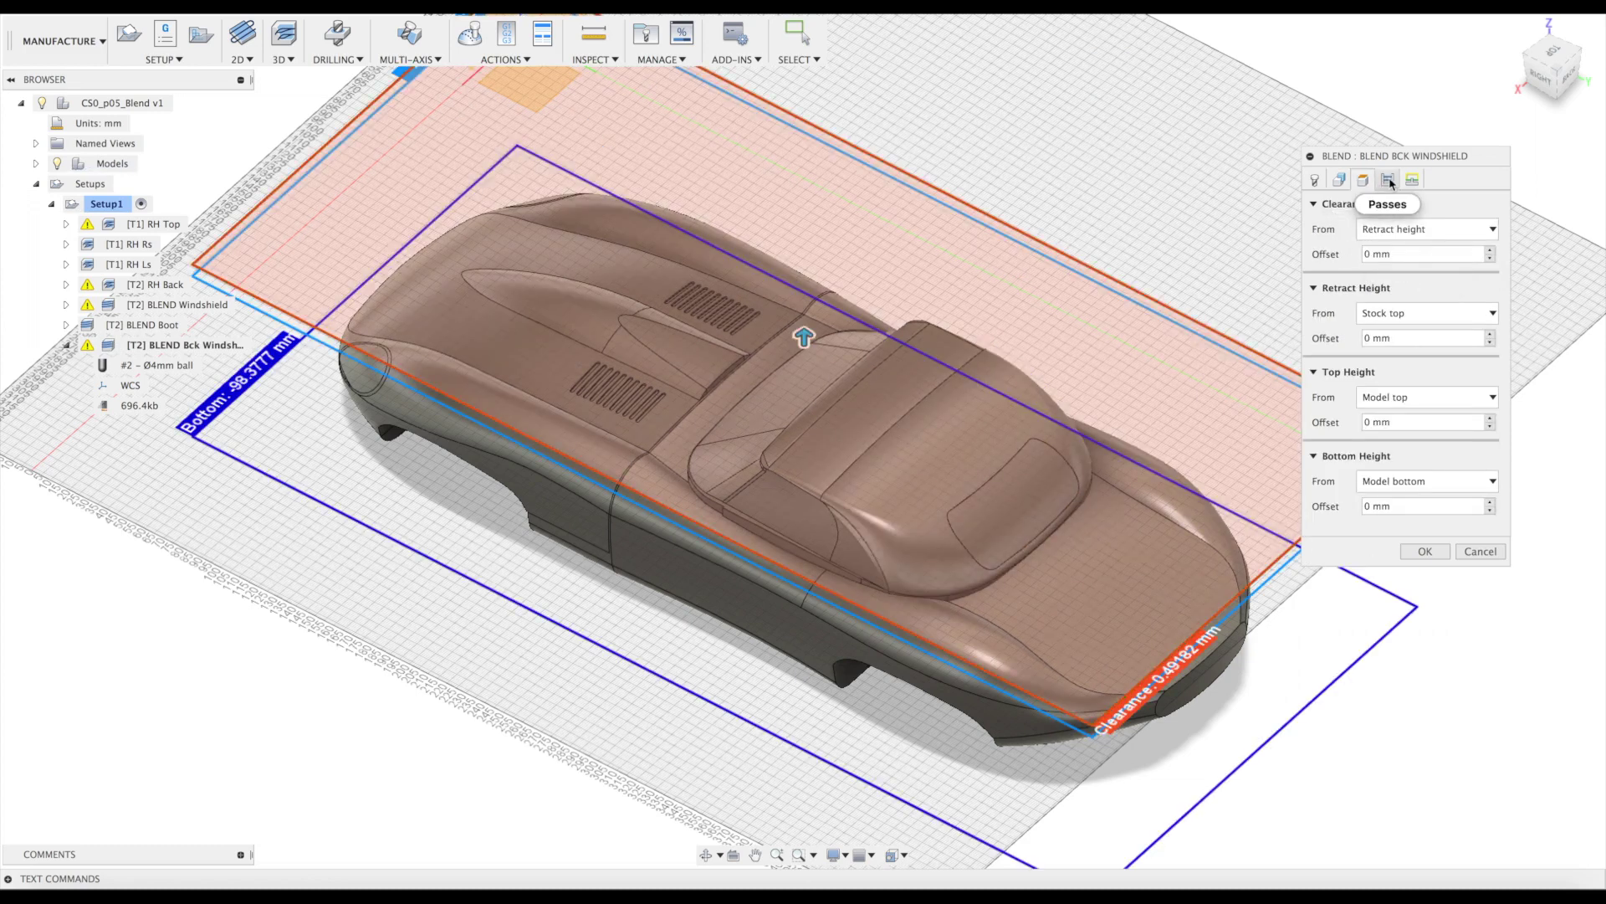
Check the back-windshield Blend's passes and linking settings, then generate its toolpath.
{"action": "left_click", "coordinate": [1389, 180]}
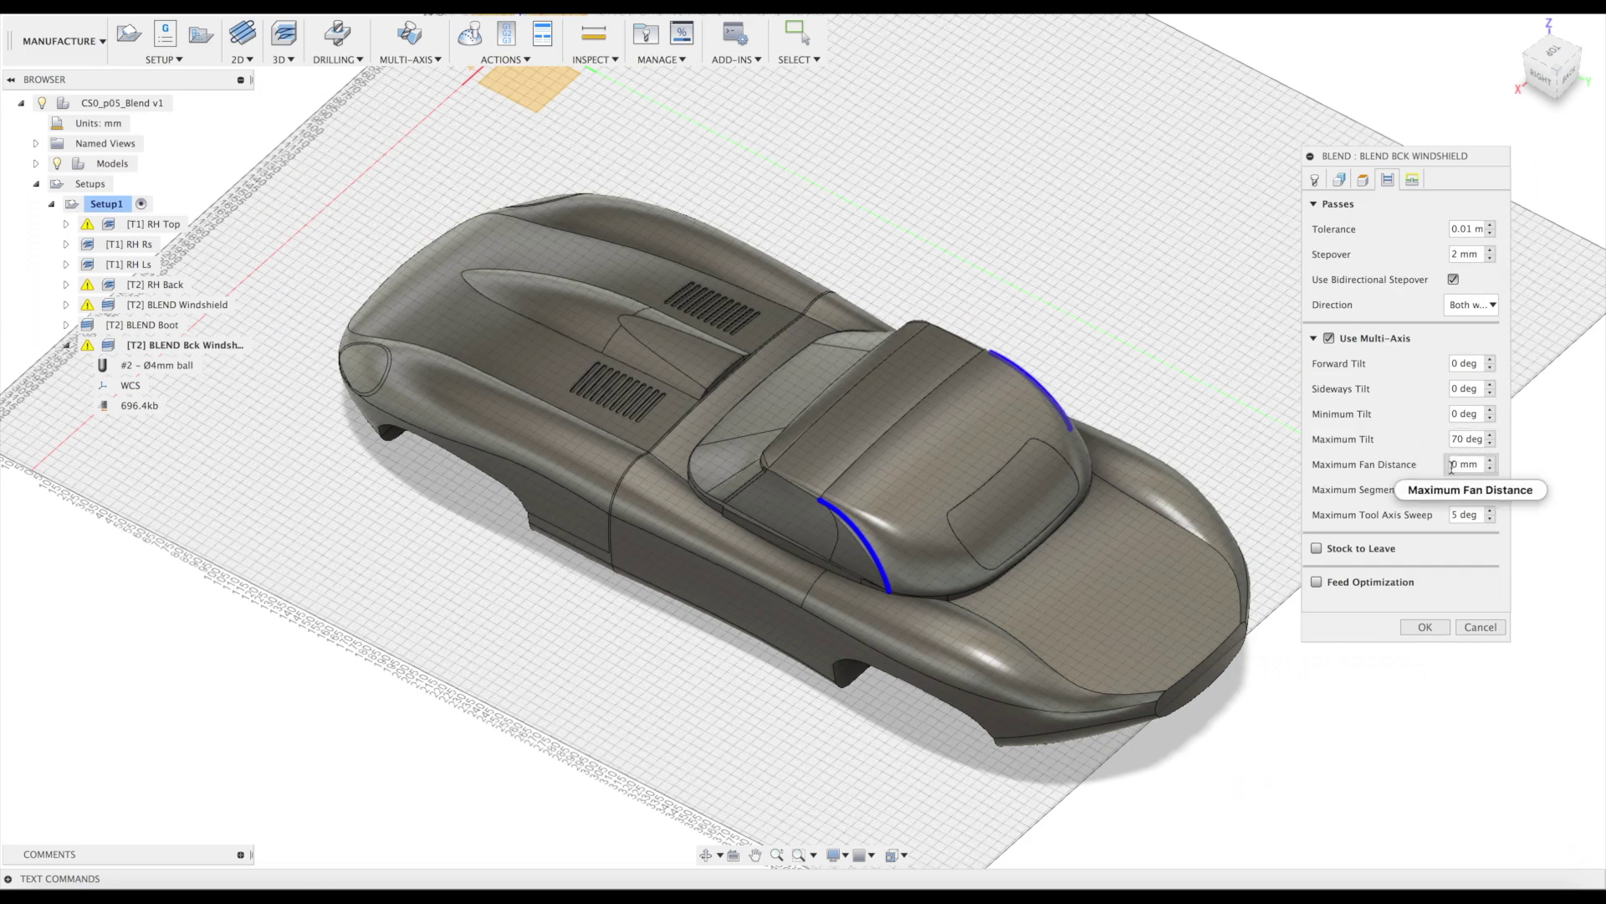
{"action": "left_click", "coordinate": [1412, 180]}
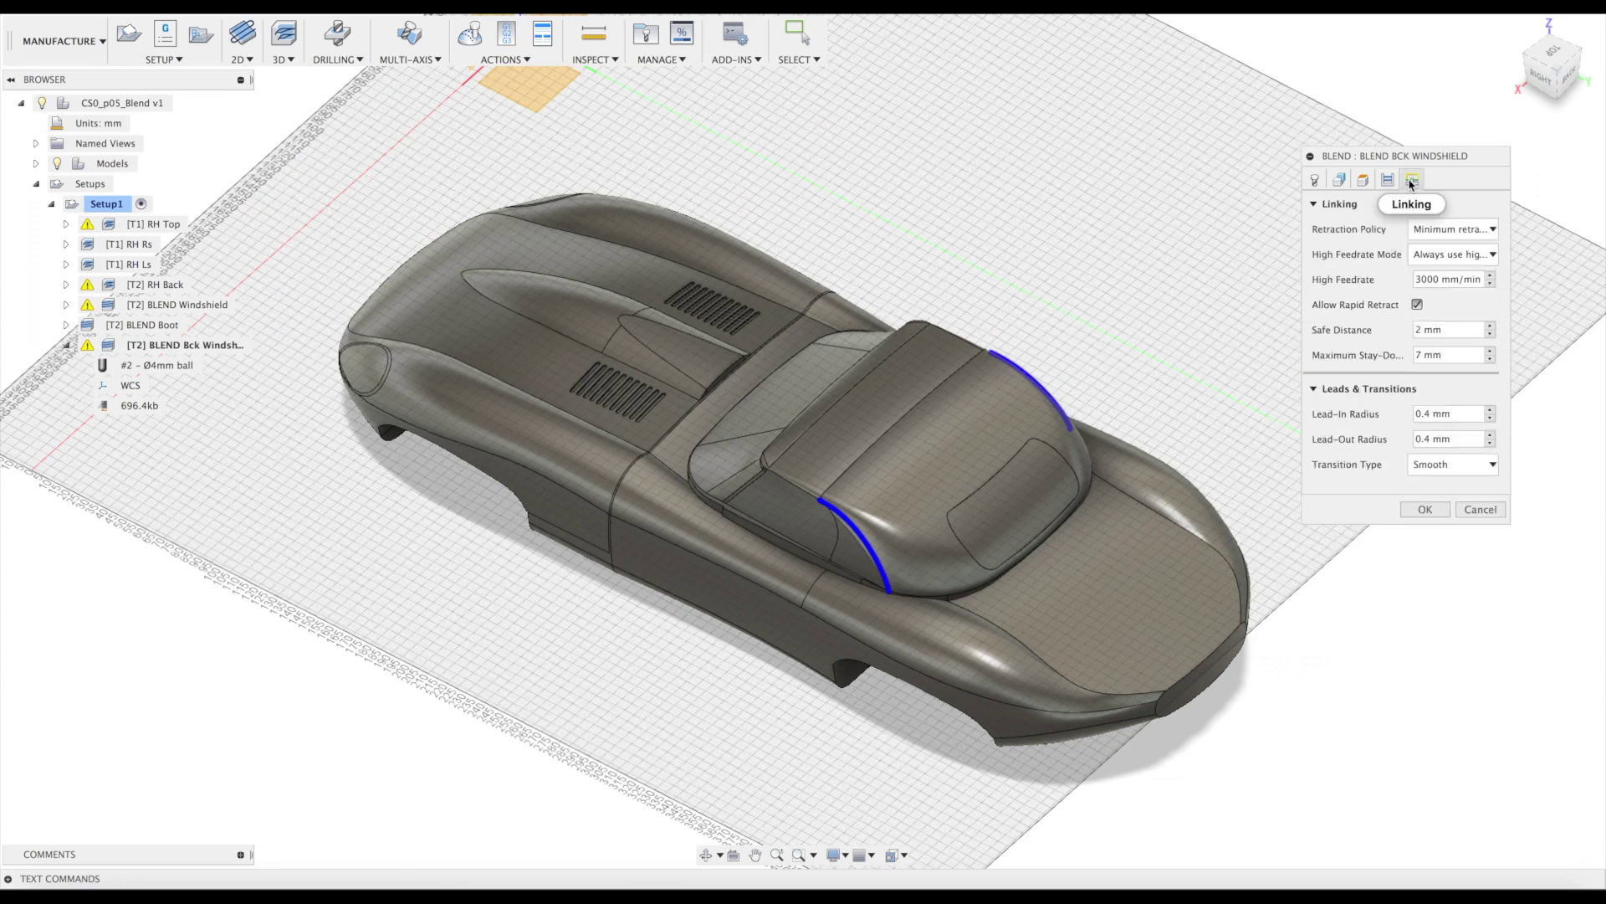
{"action": "left_click", "coordinate": [1424, 510]}
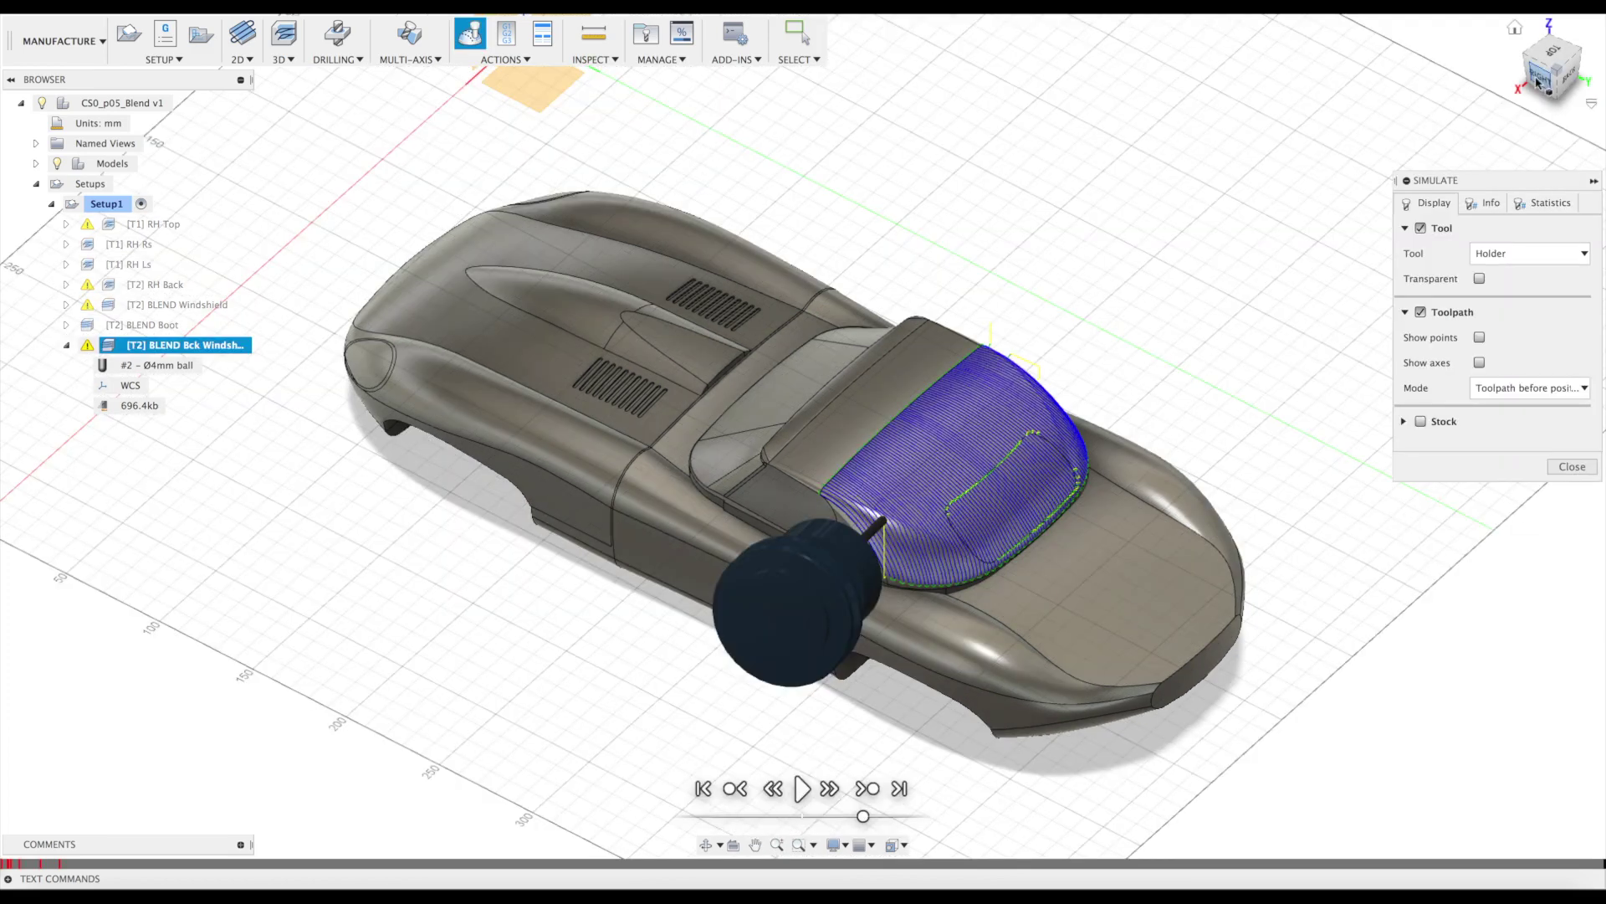
Play the back-windshield toolpath simulation viewed from the car's right side.
{"action": "left_click", "coordinate": [1537, 82]}
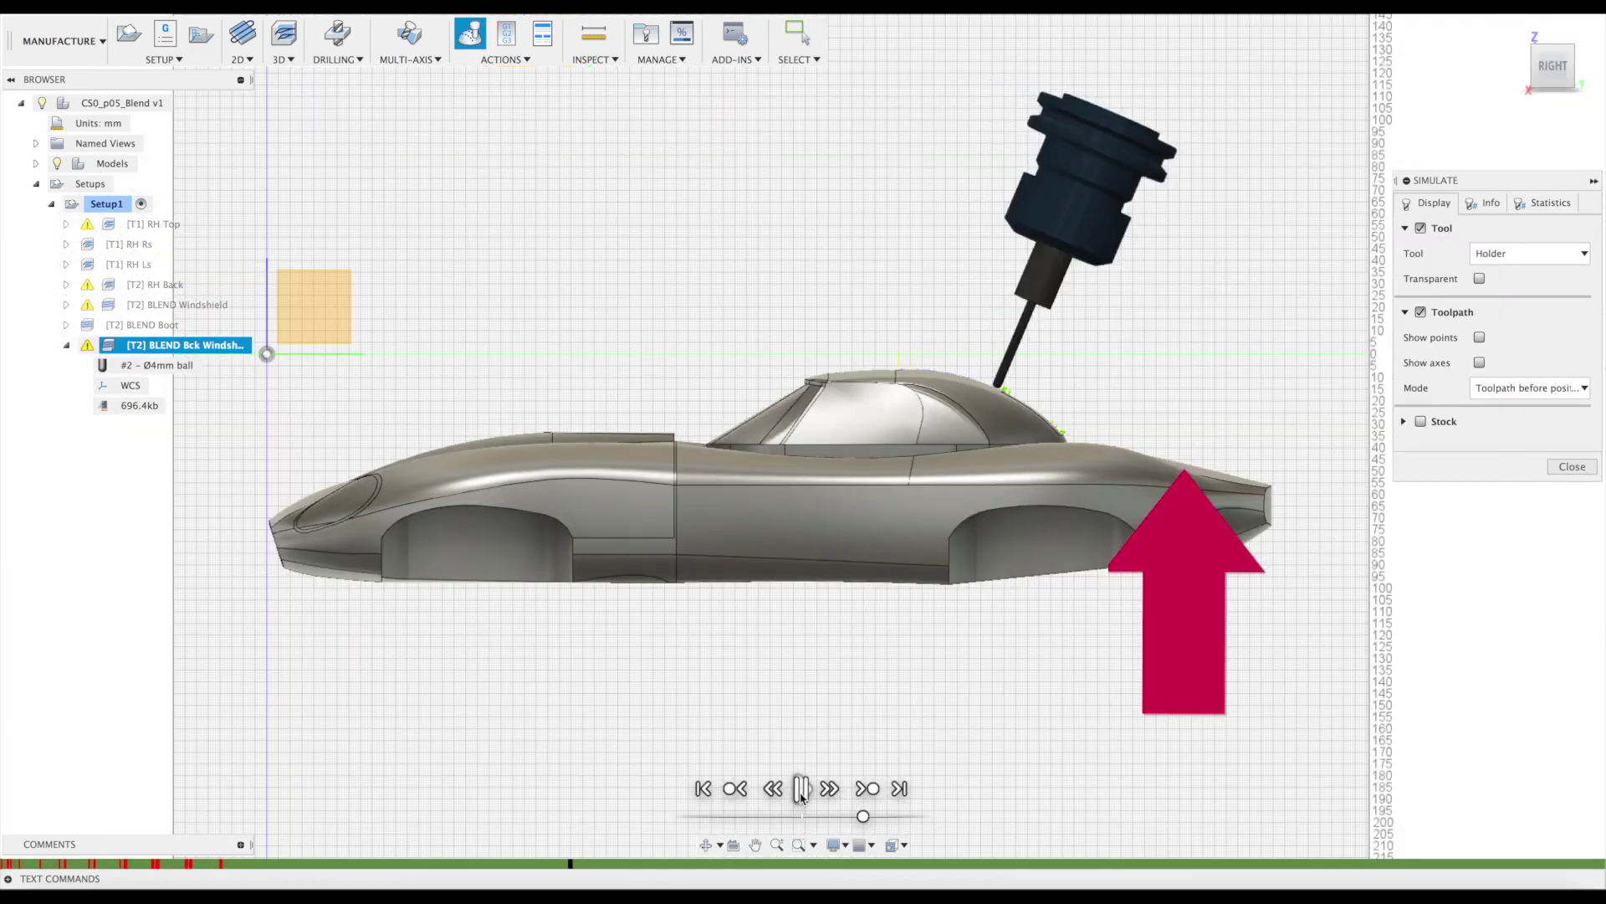
{"action": "left_click", "coordinate": [800, 788]}
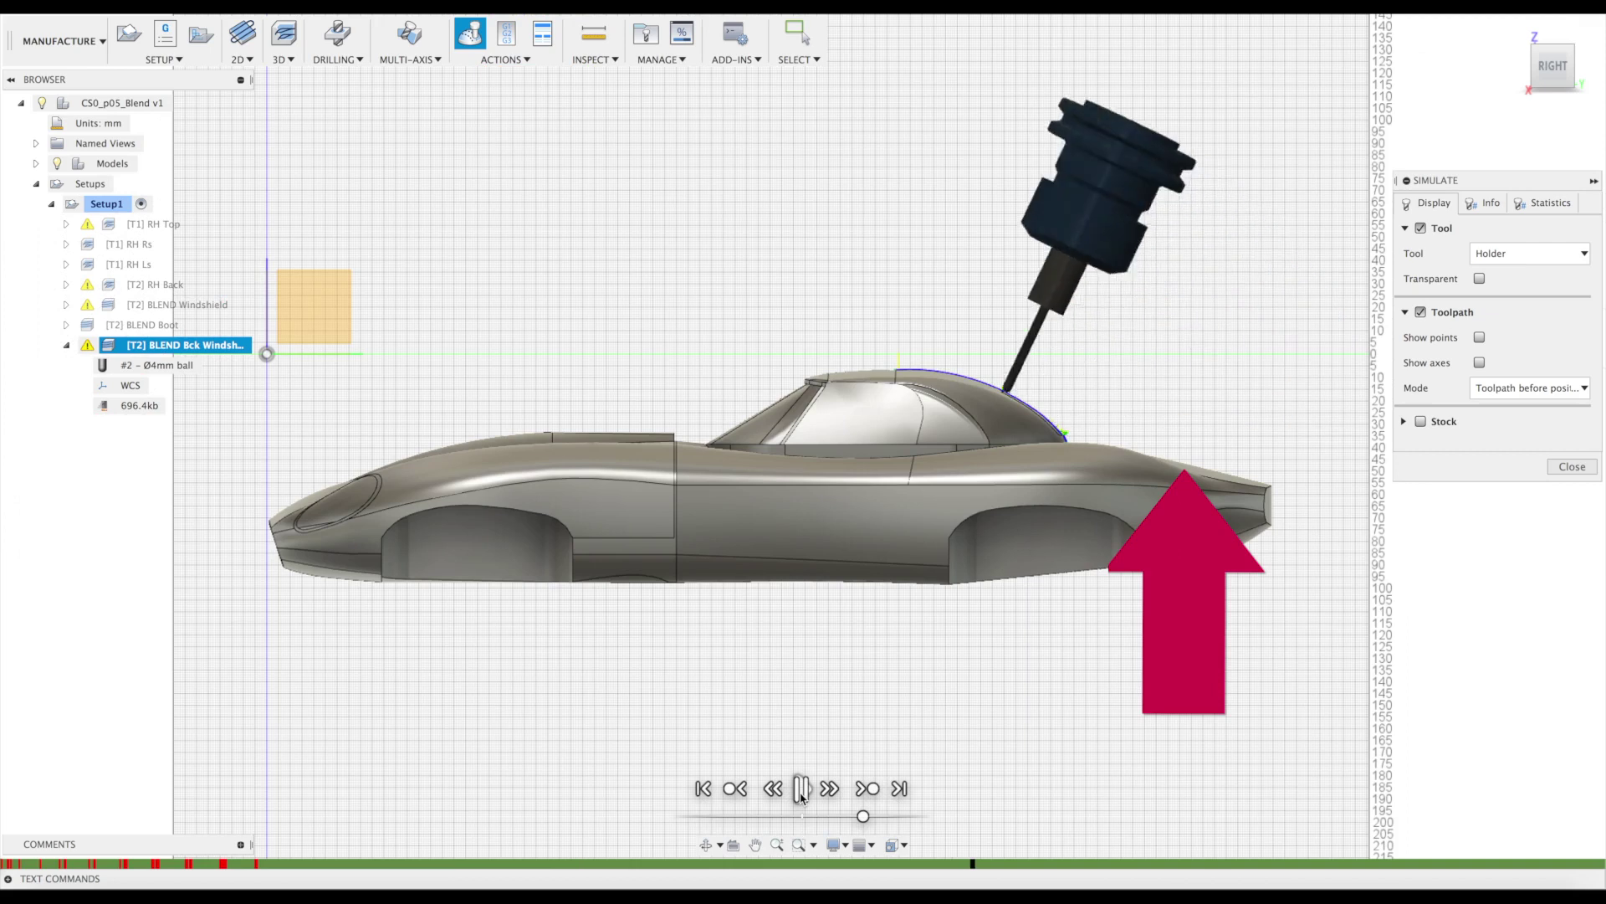